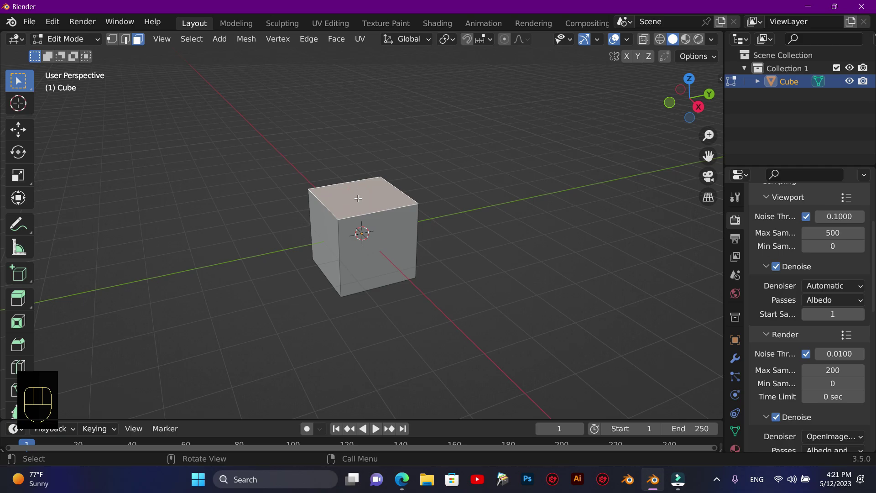
# Lower the cube's top face along Z to flatten the cube into a thin slab
pyautogui.press('g')
pyautogui.press('z')
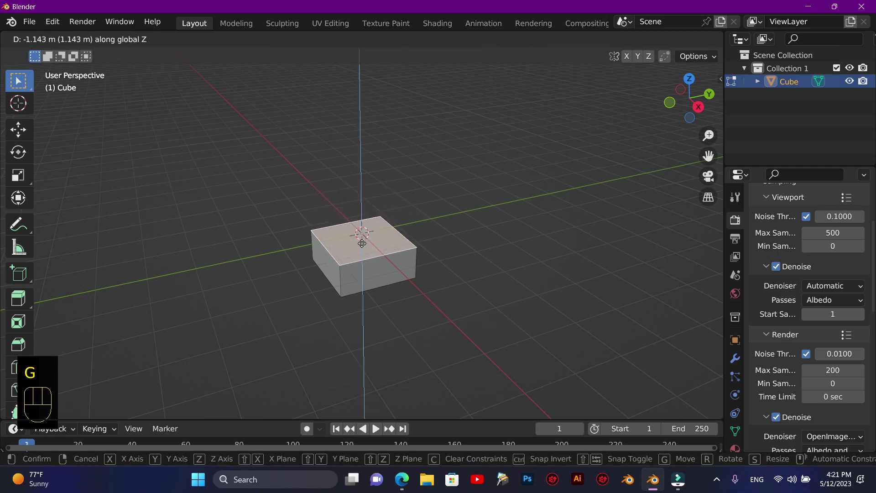
pyautogui.click(364, 266)
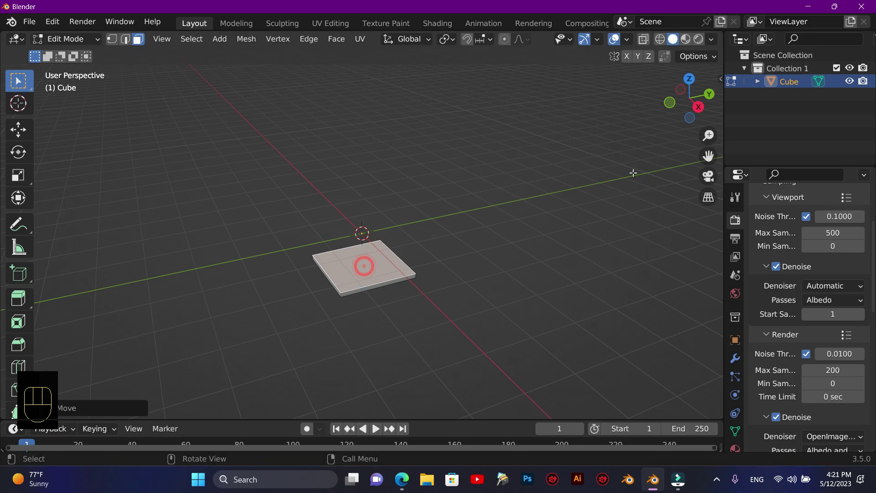
# In Object Mode, raise the slab along Z from a back view until its underside sits on the ground line
pyautogui.click(709, 94)
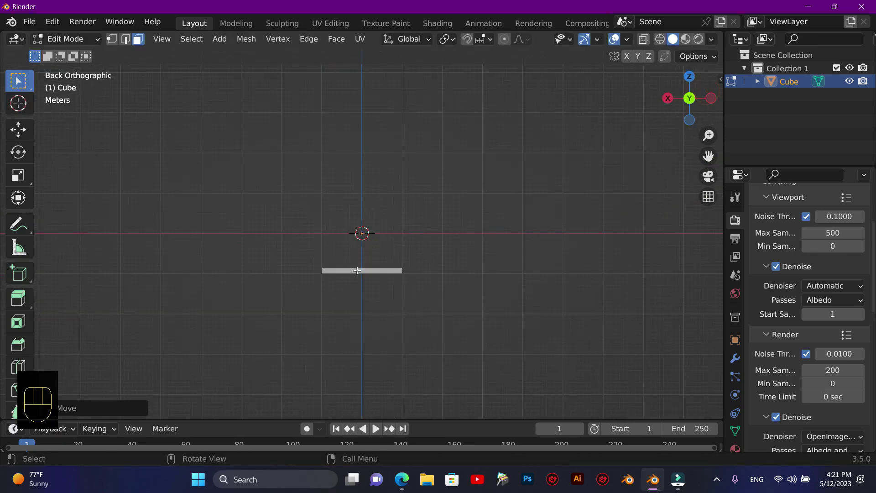
pyautogui.press('Tab')
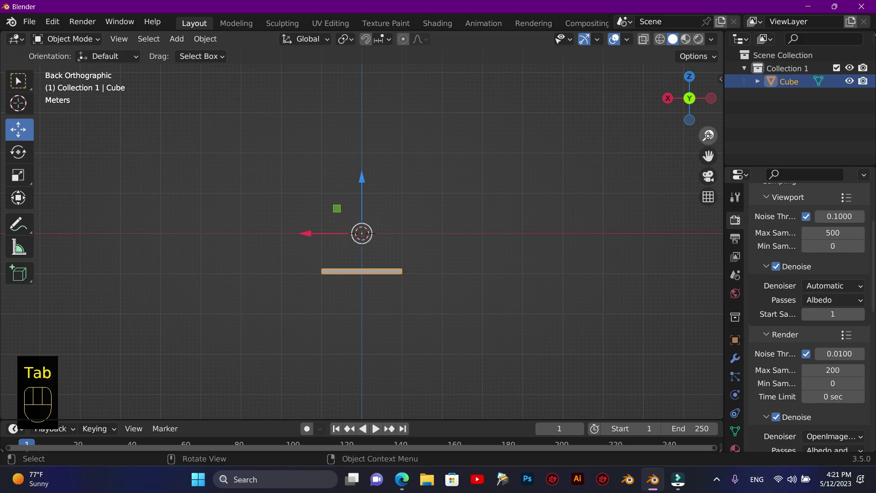
pyautogui.moveTo(708, 135); pyautogui.dragTo(710, 138)
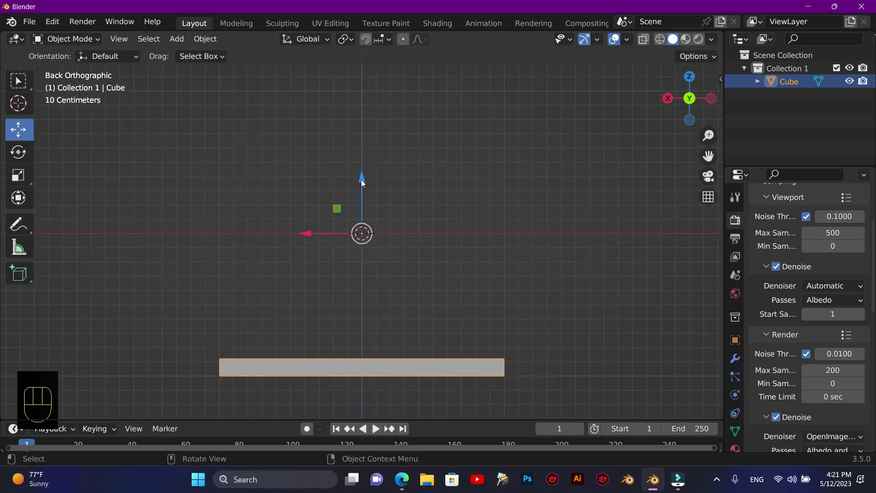
pyautogui.moveTo(361, 179); pyautogui.dragTo(357, 400)
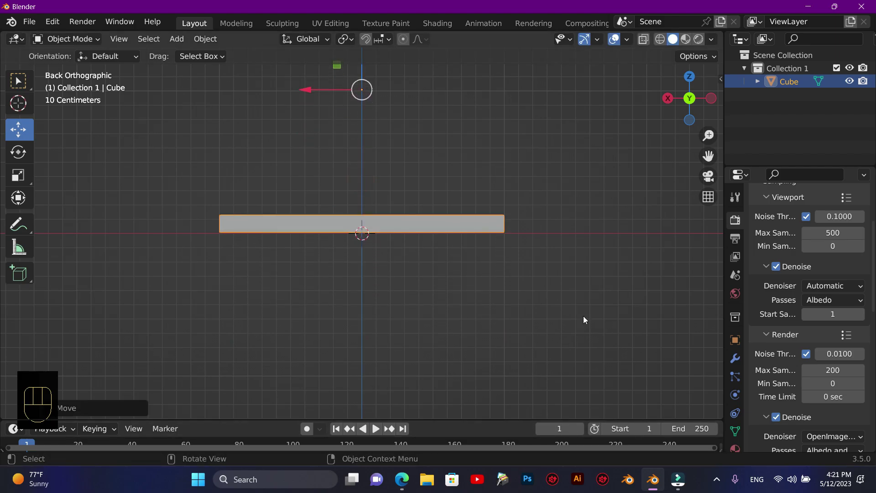
# Add two perpendicular centred loop cuts that divide the slab into four equal quarters
pyautogui.moveTo(683, 111); pyautogui.dragTo(450, 329)
pyautogui.press('Tab')
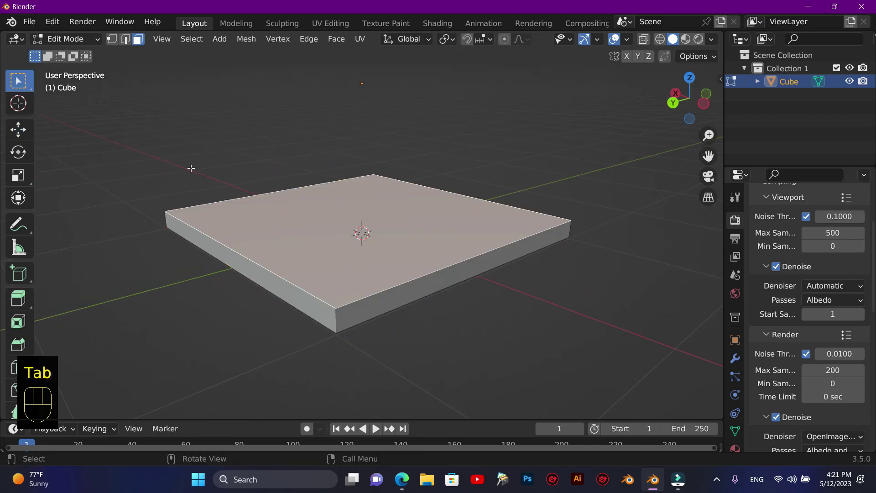
pyautogui.click(125, 39)
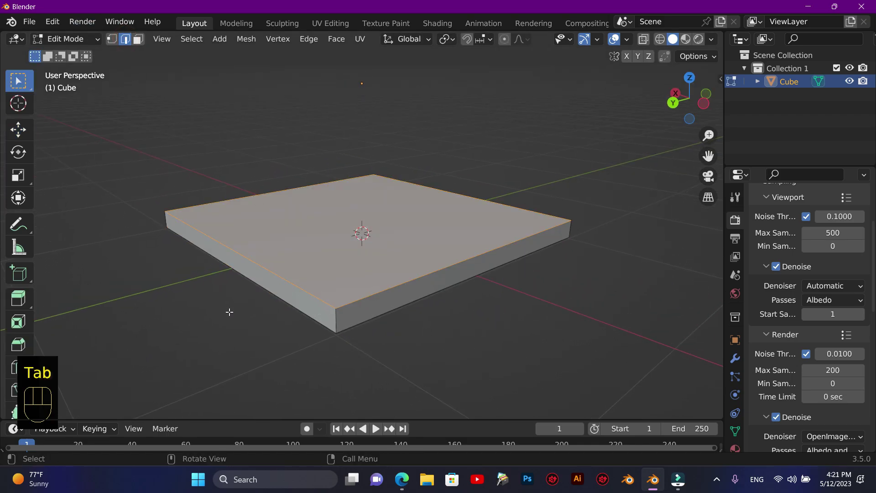
pyautogui.click(191, 297)
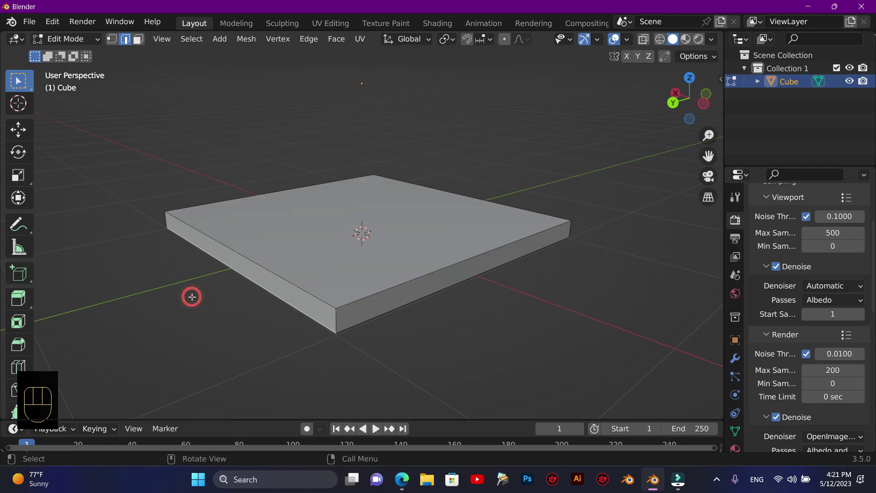
pyautogui.hotkey('ctrl', 'r')
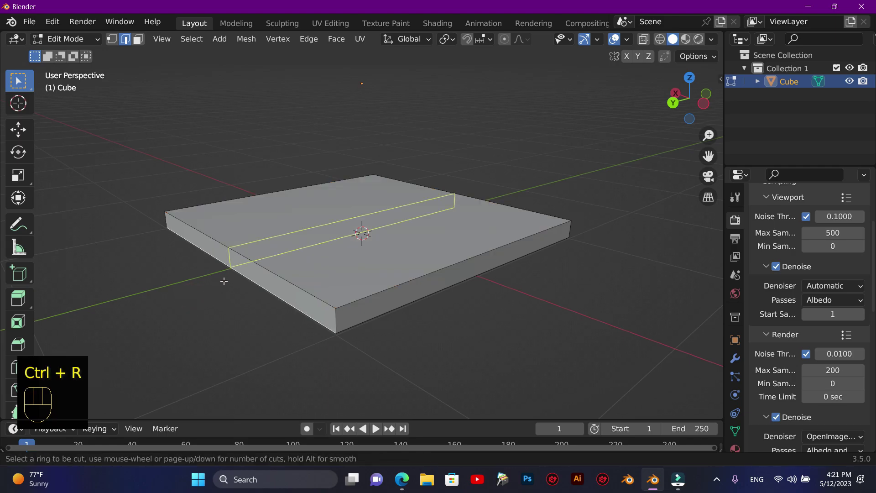
pyautogui.click(224, 280)
pyautogui.click(224, 280)
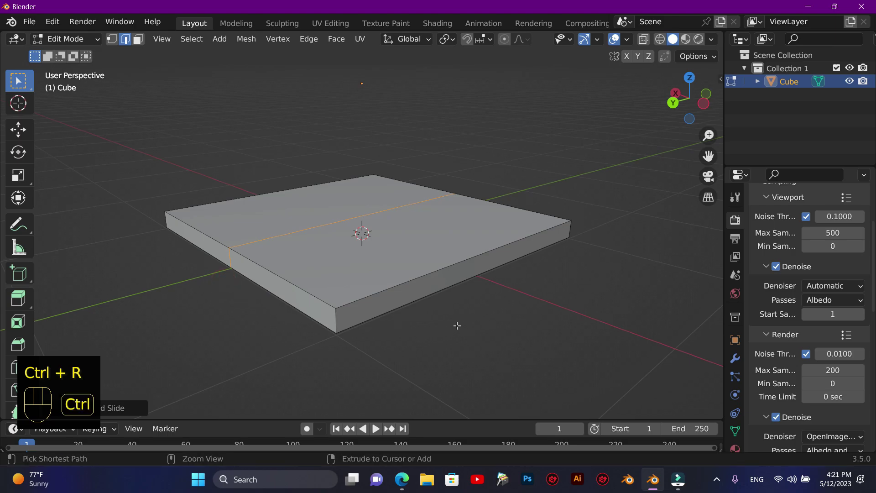
pyautogui.hotkey('ctrl', 'r')
pyautogui.click(471, 297)
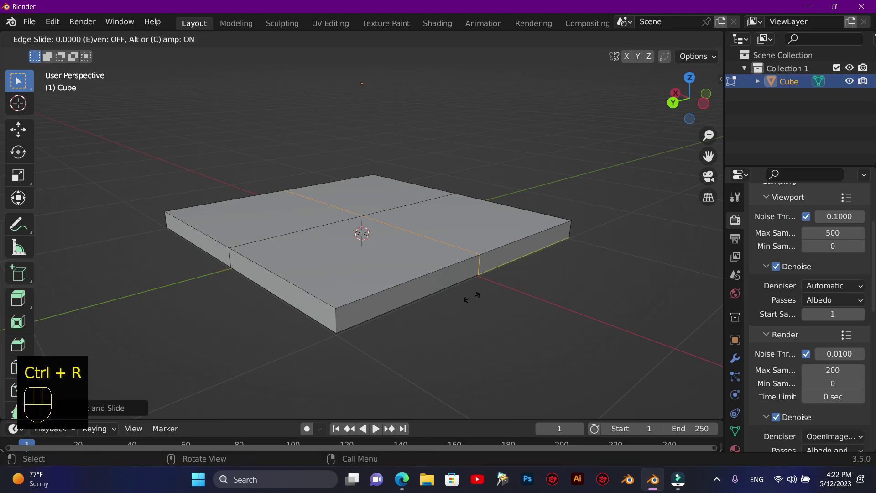
pyautogui.click(471, 297)
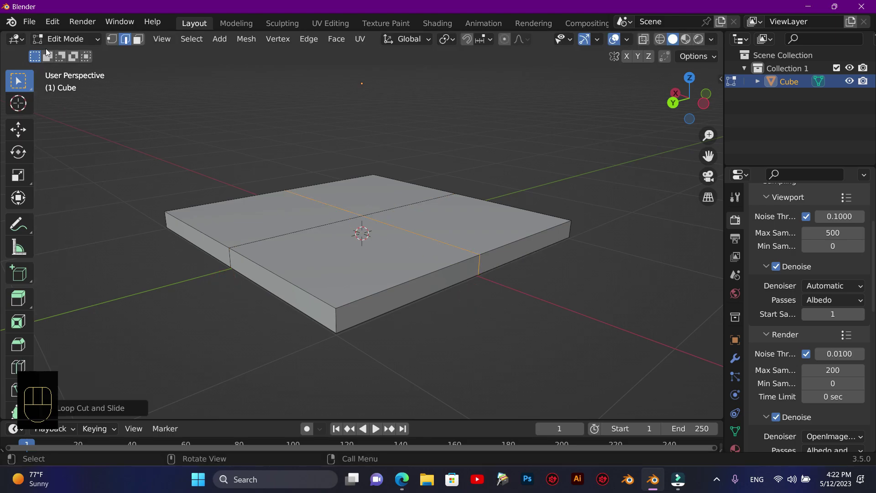
# Bevel the slab's four vertical corner edges with 3 segments and a width of about 0.104 m
pyautogui.click(334, 319)
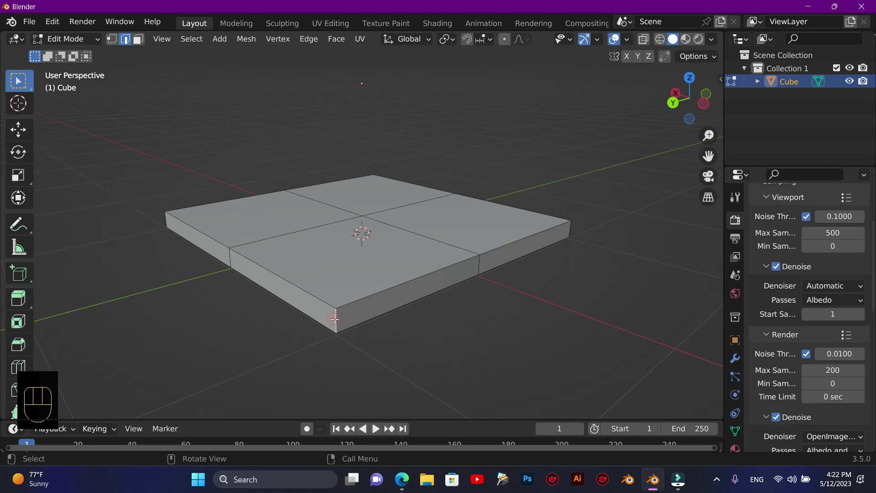
pyautogui.moveTo(690, 99)
pyautogui.mouseDown()
pyautogui.moveTo(664, 103)
pyautogui.moveTo(681, 99)
pyautogui.moveTo(664, 102)
pyautogui.moveTo(684, 110)
pyautogui.moveTo(679, 99)
pyautogui.mouseUp()
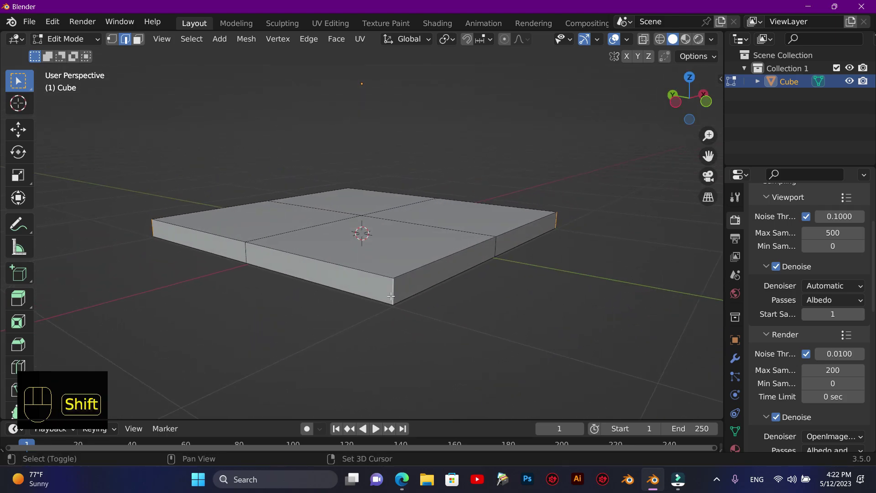
pyautogui.keyDown('shift'); pyautogui.click(391, 296); pyautogui.keyUp('shift')
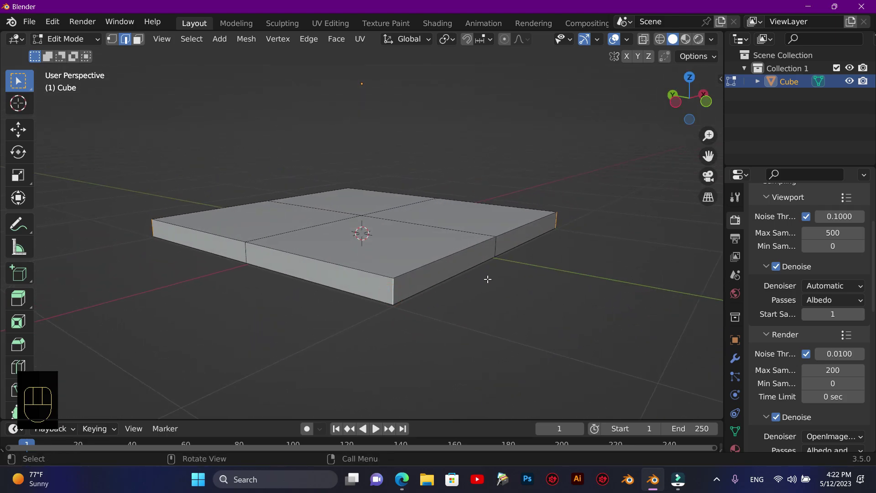
pyautogui.hotkey('ctrl', 'b')
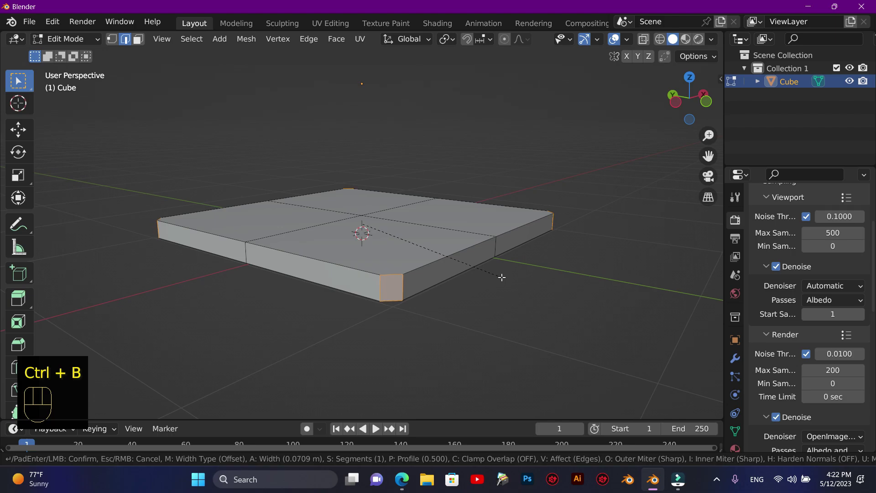
pyautogui.scroll(1, 501, 277)
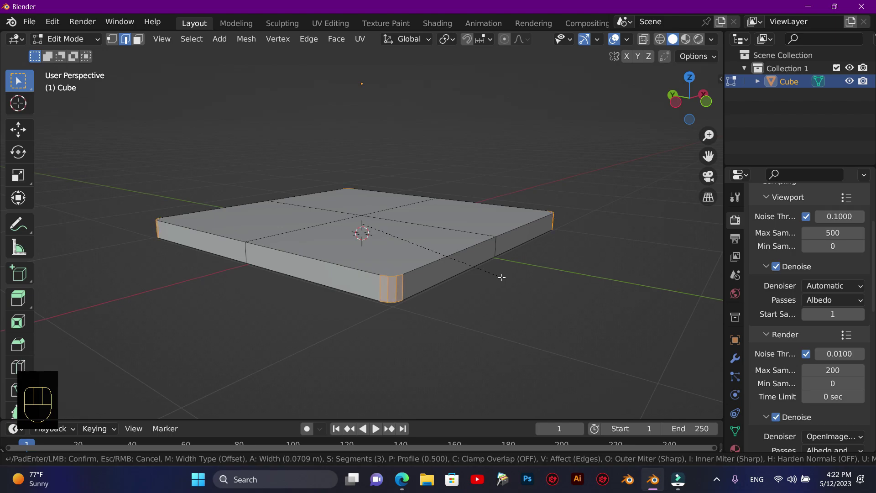
pyautogui.scroll(1, 509, 274)
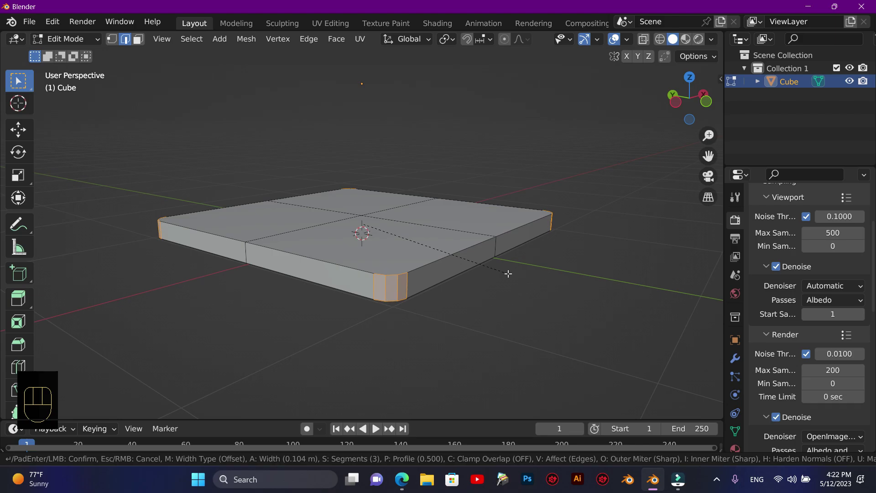
pyautogui.click(508, 273)
# Delete the four faces on the underside of the slab
pyautogui.moveTo(686, 104); pyautogui.dragTo(169, 112)
pyautogui.click(137, 40)
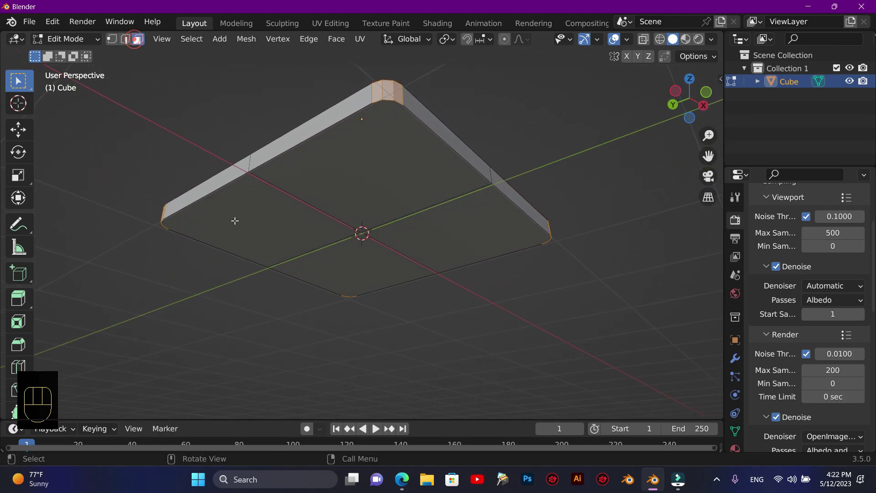
pyautogui.click(234, 220)
pyautogui.click(113, 261)
pyautogui.click(261, 239)
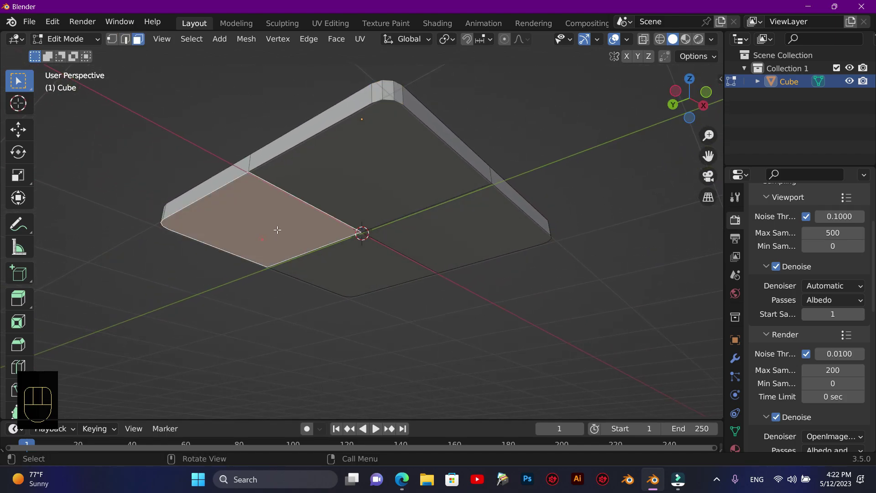
pyautogui.keyDown('shift'); pyautogui.click(372, 194); pyautogui.keyUp('shift')
pyautogui.keyDown('shift'); pyautogui.click(419, 247); pyautogui.keyUp('shift')
pyautogui.keyDown('shift'); pyautogui.click(369, 277); pyautogui.keyUp('shift')
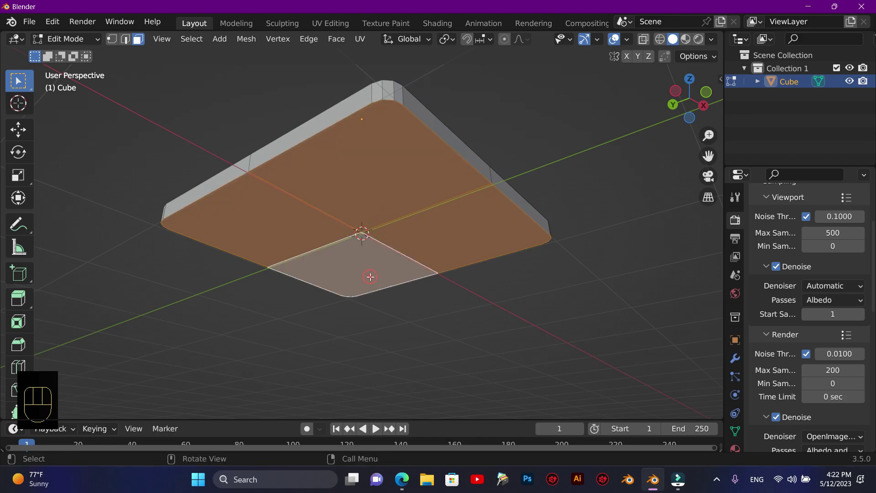
pyautogui.press('Delete')
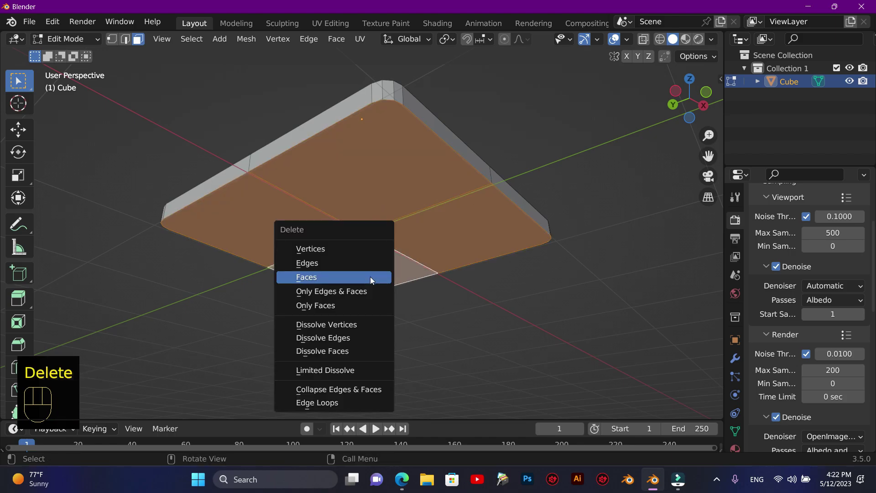
pyautogui.click(370, 280)
# Inset the slab's four top faces together by about 0.1 m
pyautogui.moveTo(680, 94)
pyautogui.mouseDown()
pyautogui.moveTo(682, 82)
pyautogui.moveTo(683, 107)
pyautogui.mouseUp()
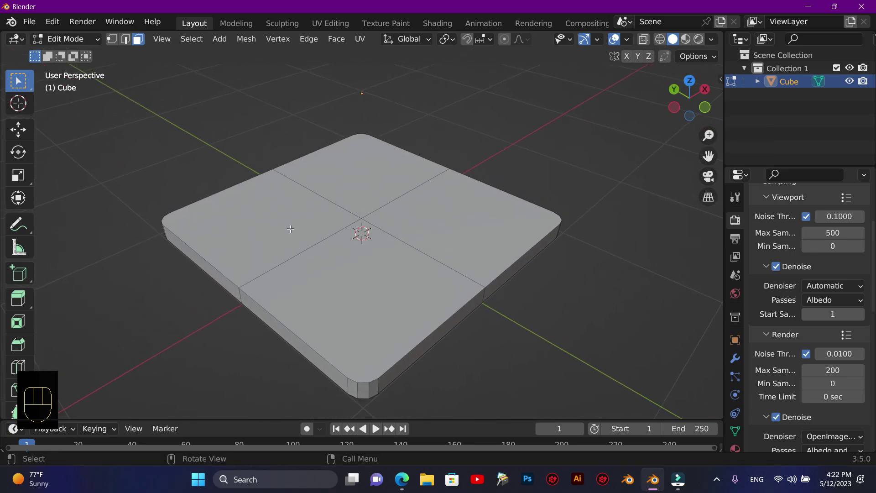
pyautogui.click(264, 233)
pyautogui.keyDown('shift'); pyautogui.click(393, 203); pyautogui.keyUp('shift')
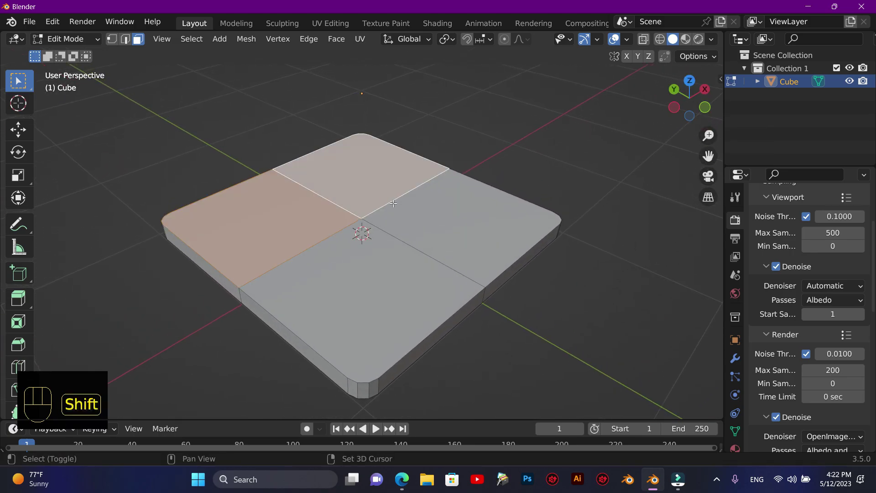
pyautogui.keyDown('shift'); pyautogui.click(423, 229); pyautogui.keyUp('shift')
pyautogui.keyDown('shift'); pyautogui.click(376, 272); pyautogui.keyUp('shift')
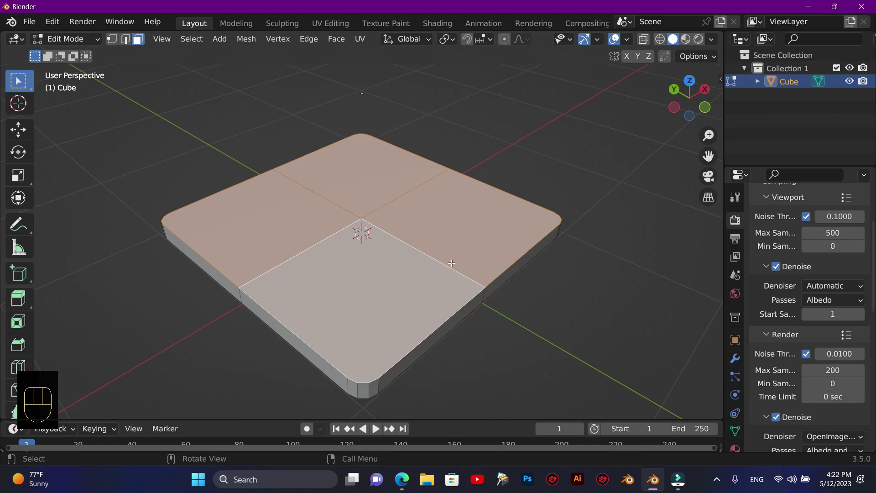
pyautogui.press('i')
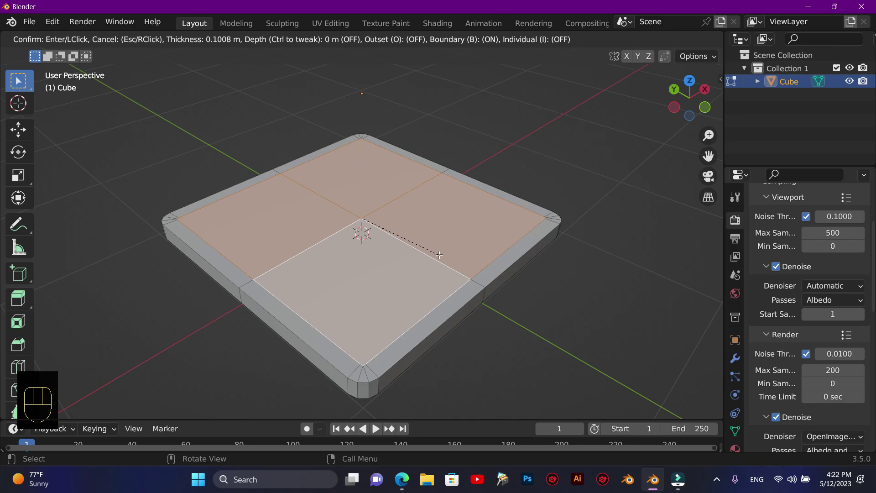
pyautogui.click(439, 255)
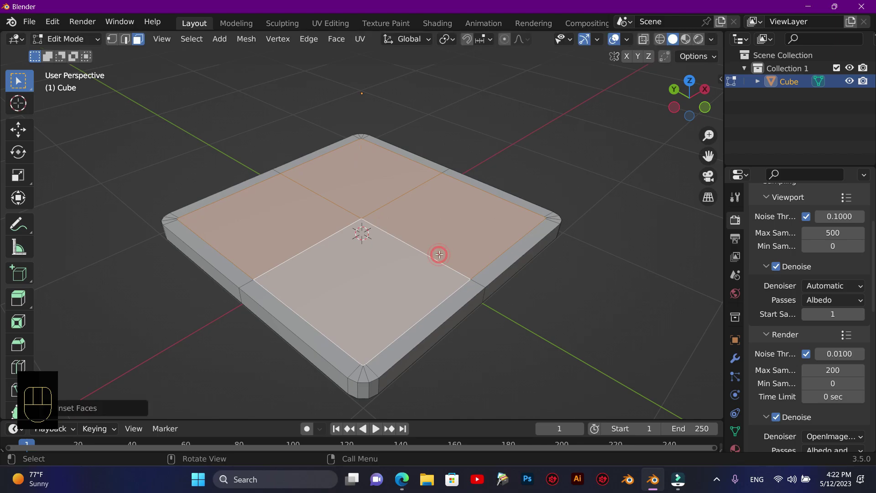
# Turn the inset top faces into a circle with LoopTools and scale it to about 0.815
pyautogui.rightClick(433, 237)
pyautogui.moveTo(393, 169)
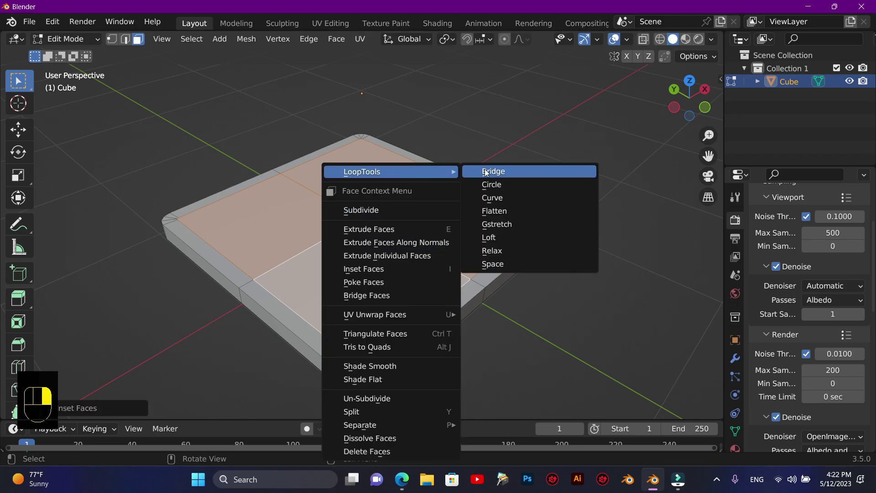
pyautogui.click(518, 188)
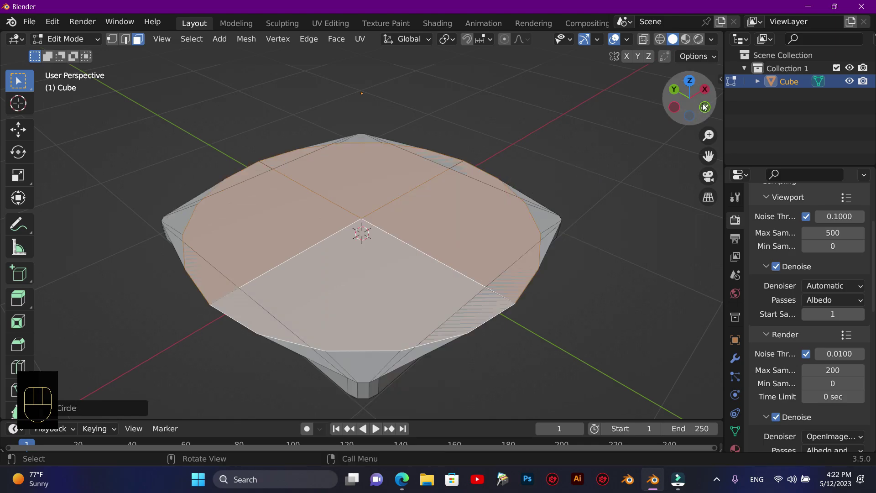
pyautogui.moveTo(704, 108); pyautogui.dragTo(608, 174)
pyautogui.press('s')
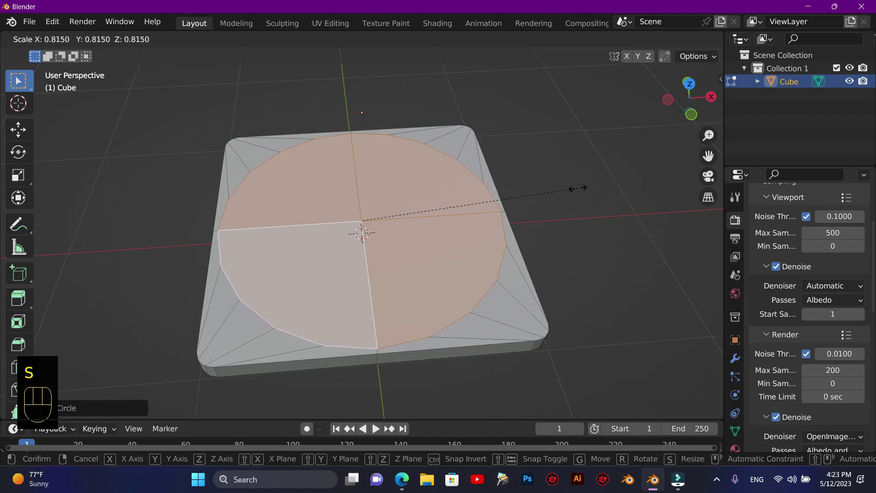
pyautogui.click(578, 187)
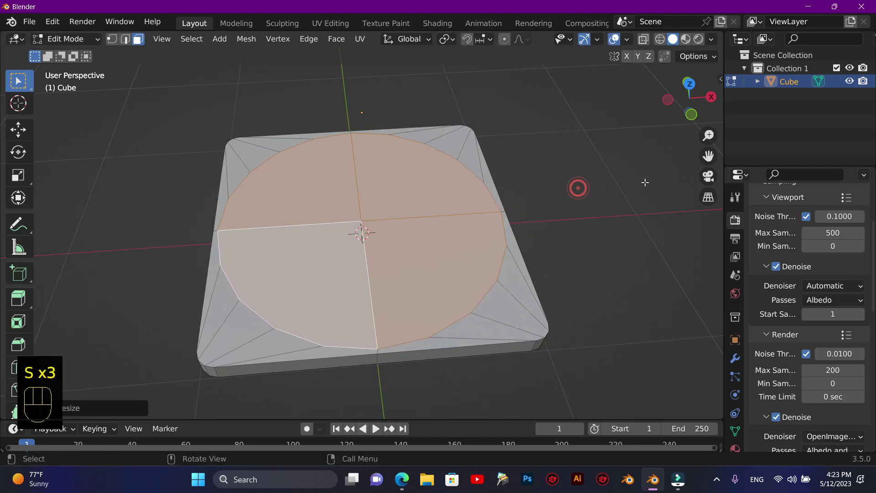
# Extrude the circular top faces straight up along Z by about 0.47 m
pyautogui.click(693, 108)
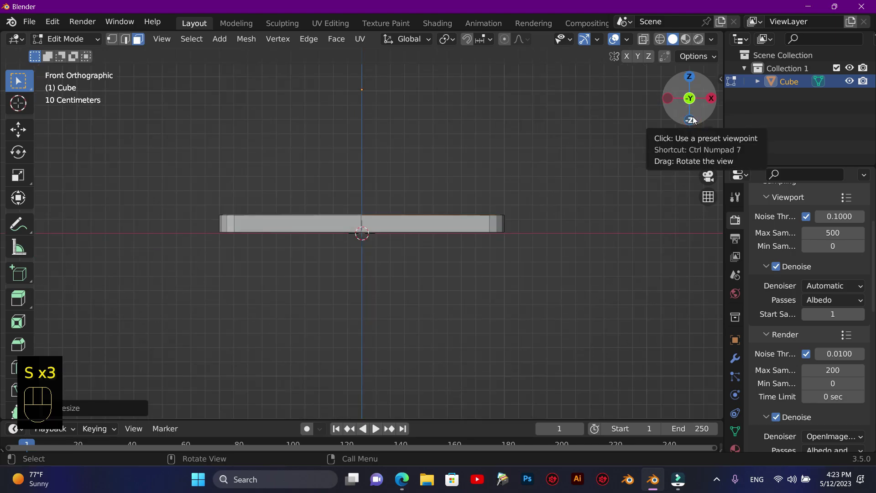
pyautogui.click(709, 99)
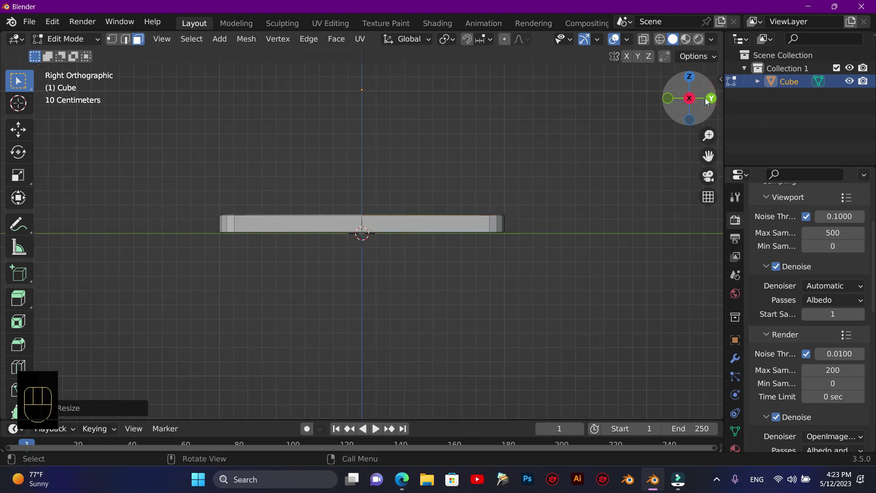
pyautogui.moveTo(708, 155); pyautogui.dragTo(706, 210)
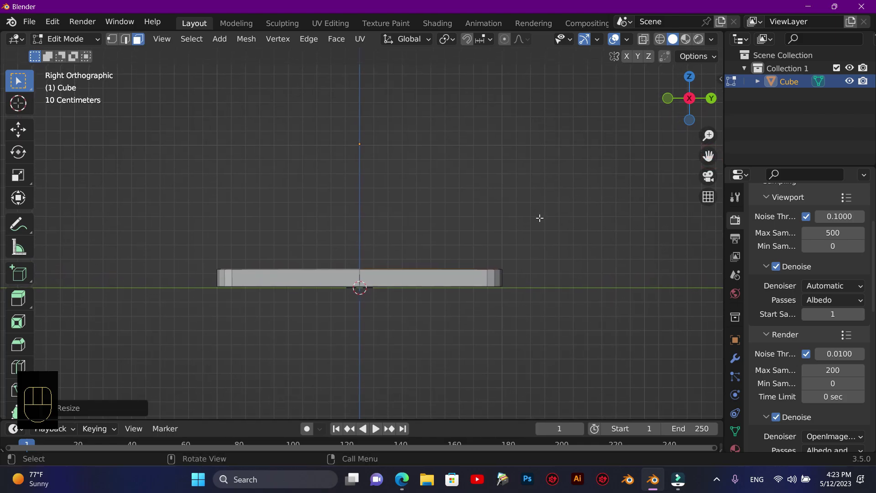
pyautogui.press('e')
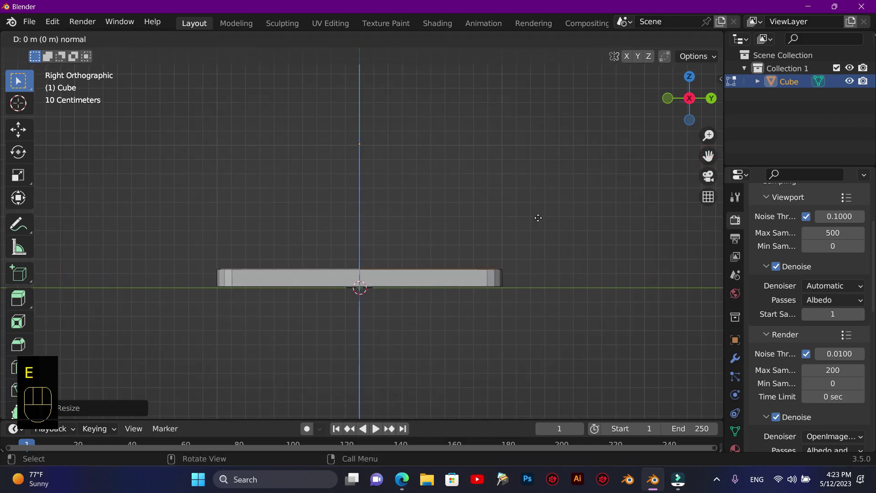
pyautogui.rightClick(539, 168)
pyautogui.press('e')
pyautogui.press('z')
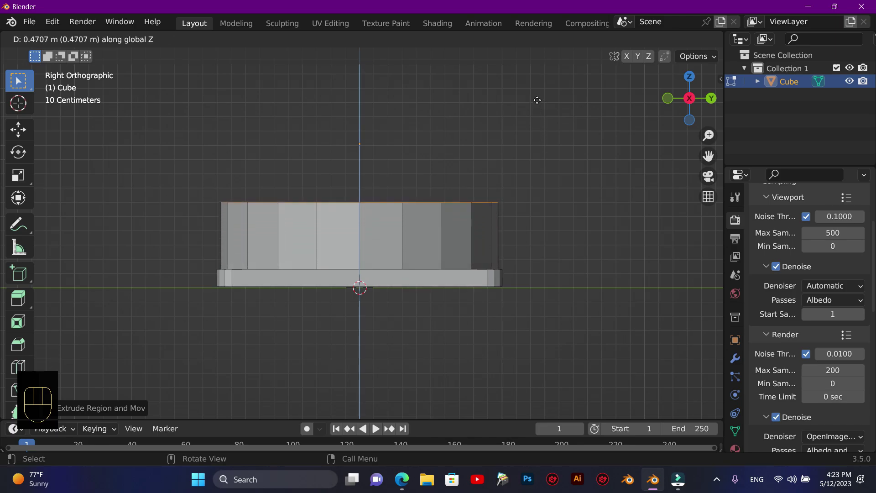
pyautogui.click(537, 99)
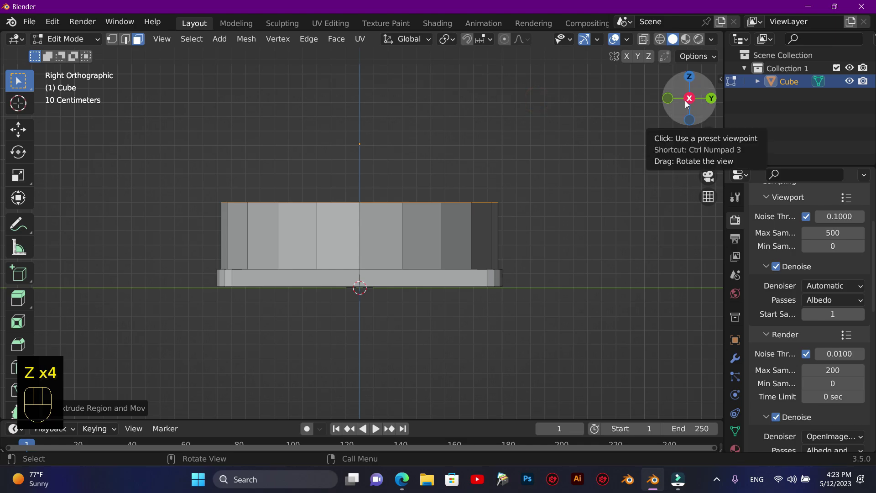
# Taper the raised collar by scaling its top faces to about 0.88, and inset those faces to leave a narrow rim
pyautogui.moveTo(686, 104); pyautogui.dragTo(602, 139)
pyautogui.press('s')
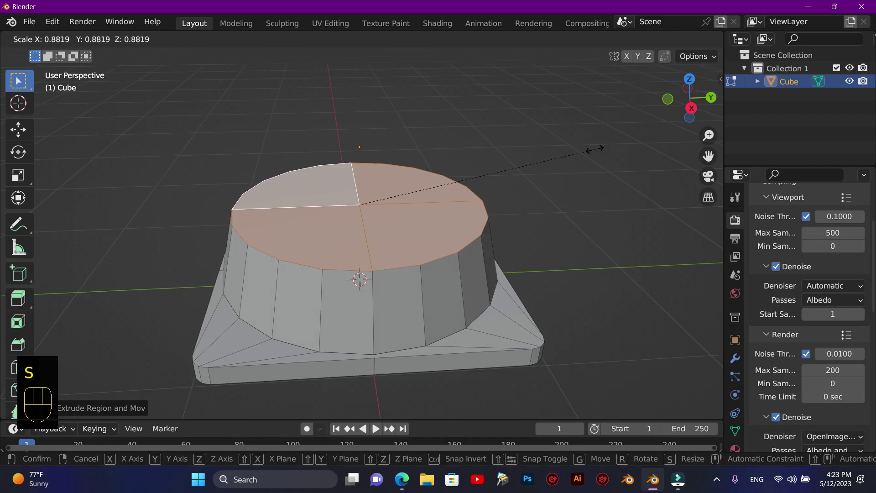
pyautogui.click(593, 149)
pyautogui.moveTo(690, 106); pyautogui.dragTo(624, 142)
pyautogui.press('i')
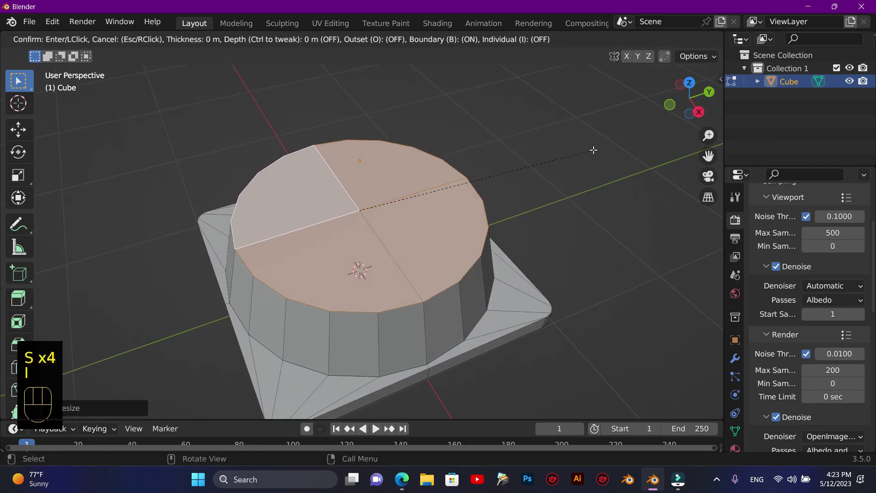
pyautogui.click(571, 152)
# Extrude the inset circular faces straight up along Z by about 2.48 m
pyautogui.moveTo(685, 119); pyautogui.dragTo(693, 107)
pyautogui.moveTo(708, 156); pyautogui.dragTo(707, 228)
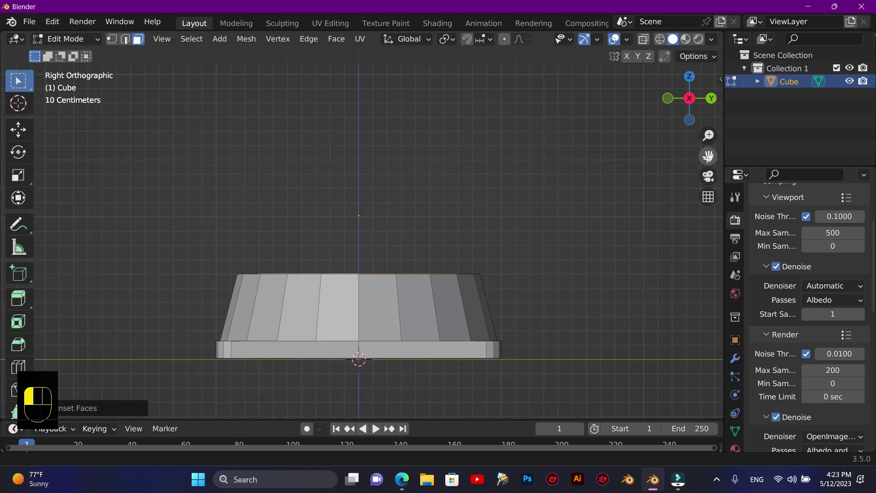
pyautogui.scroll(-3, 623, 184)
pyautogui.scroll(1, 624, 185)
pyautogui.scroll(-2, 624, 184)
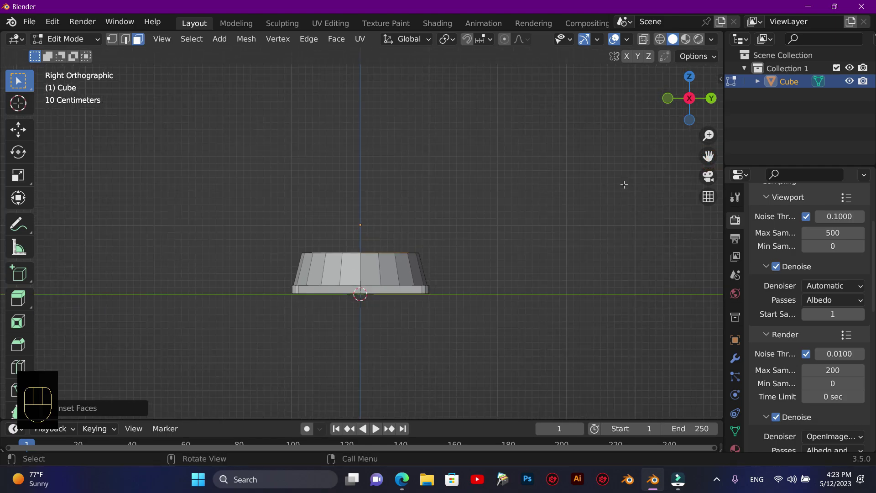
pyautogui.moveTo(708, 156); pyautogui.dragTo(705, 190)
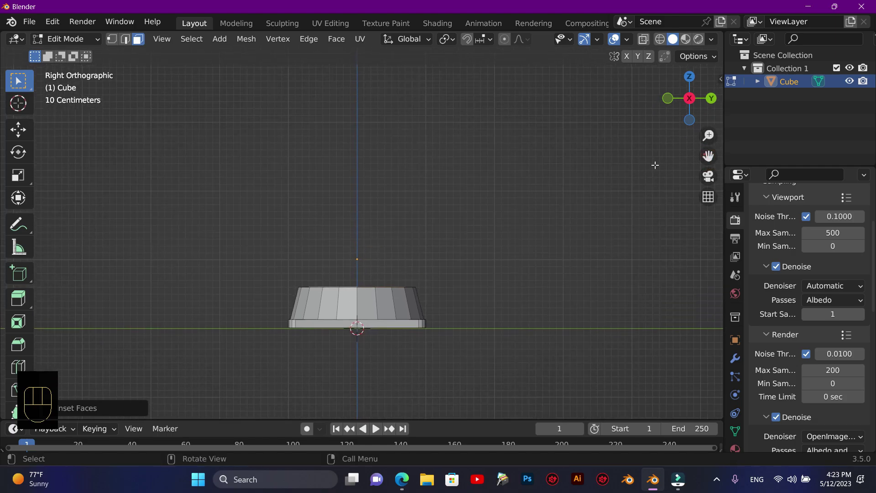
pyautogui.press('e')
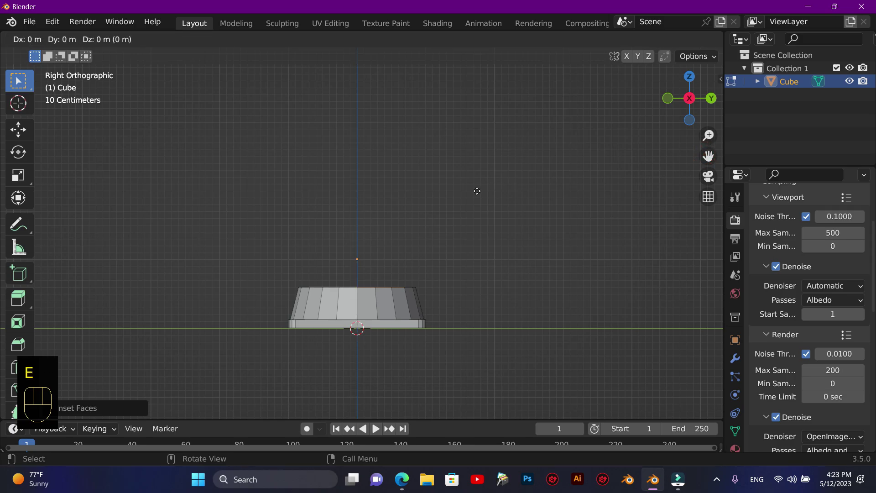
pyautogui.press('Escape')
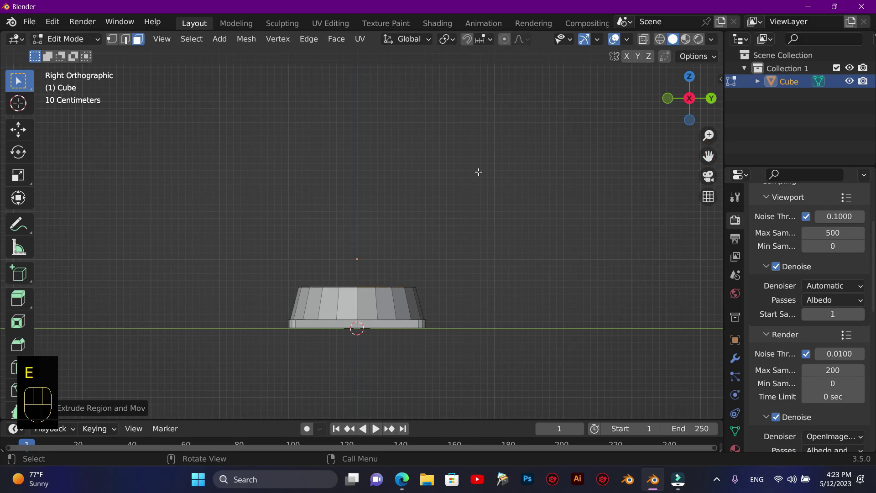
pyautogui.press('e')
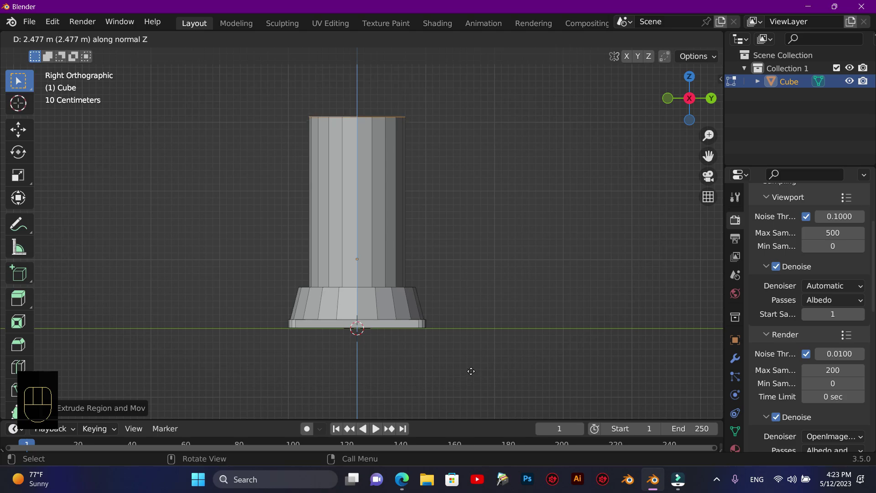
pyautogui.click(471, 371)
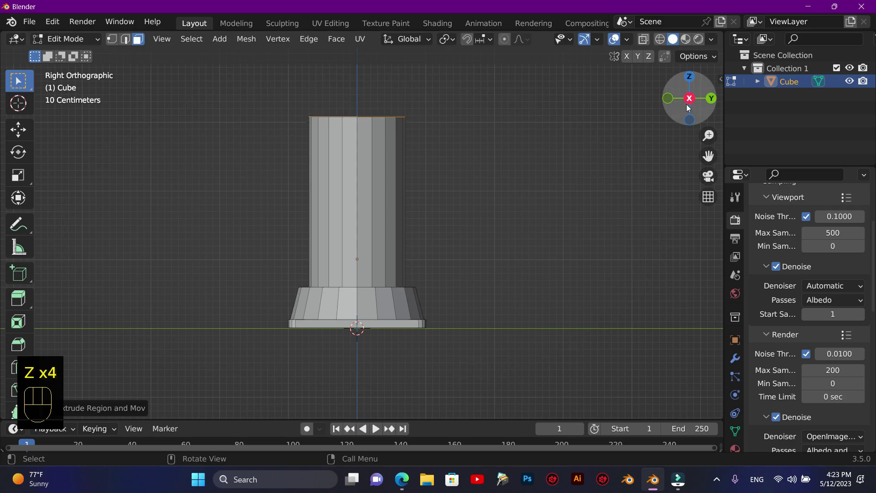
# Scale the top faces of the tall extrusion to about 0.21 to form a cone
pyautogui.moveTo(688, 107); pyautogui.dragTo(541, 133)
pyautogui.press('s')
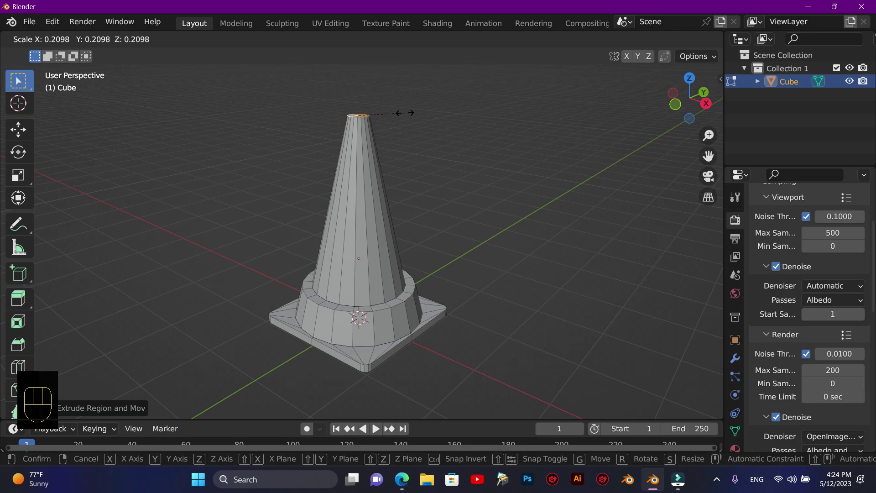
pyautogui.click(404, 113)
# Delete the four faces capping the cone's tip so that its top is open
pyautogui.moveTo(703, 108); pyautogui.dragTo(705, 111)
pyautogui.scroll(2, 349, 166)
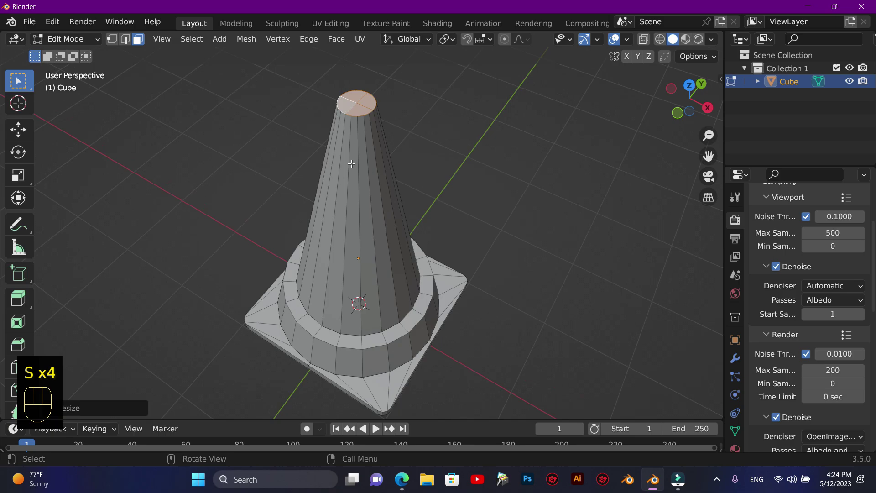
pyautogui.press('x')
pyautogui.click(363, 112)
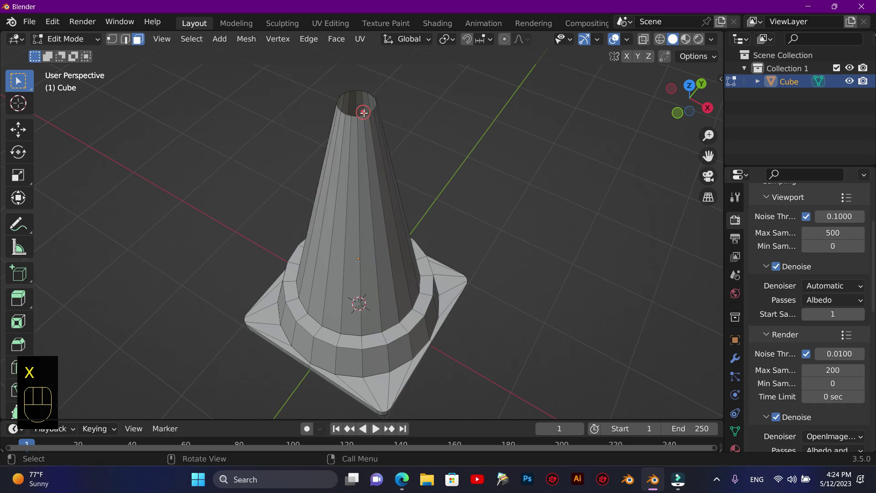
# Add a Subdivision Surface modifier to the cone object with 3 viewport levels and 3 render levels
pyautogui.moveTo(707, 111); pyautogui.dragTo(622, 185)
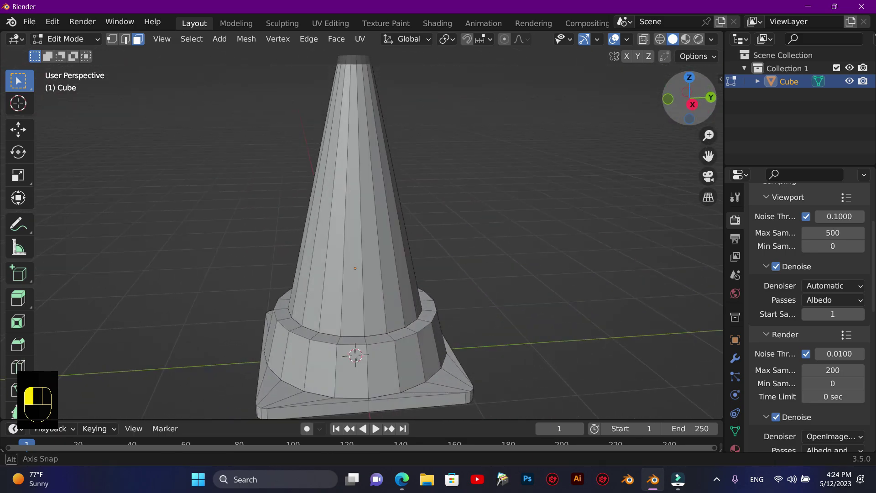
pyautogui.scroll(-4, 622, 185)
pyautogui.scroll(1, 623, 184)
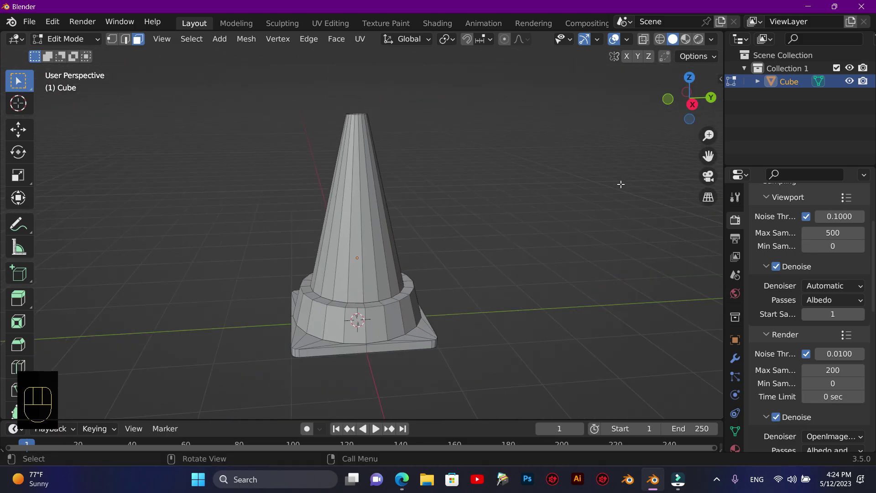
pyautogui.press('Tab')
pyautogui.click(734, 358)
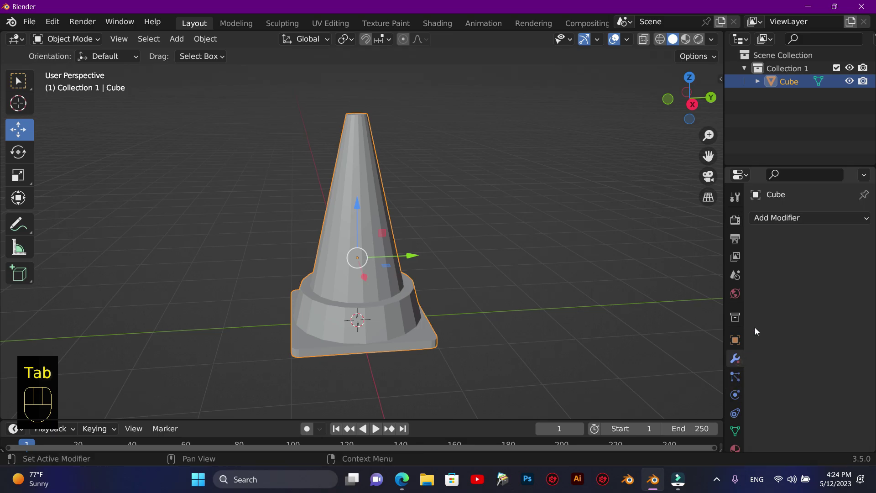
pyautogui.click(795, 218)
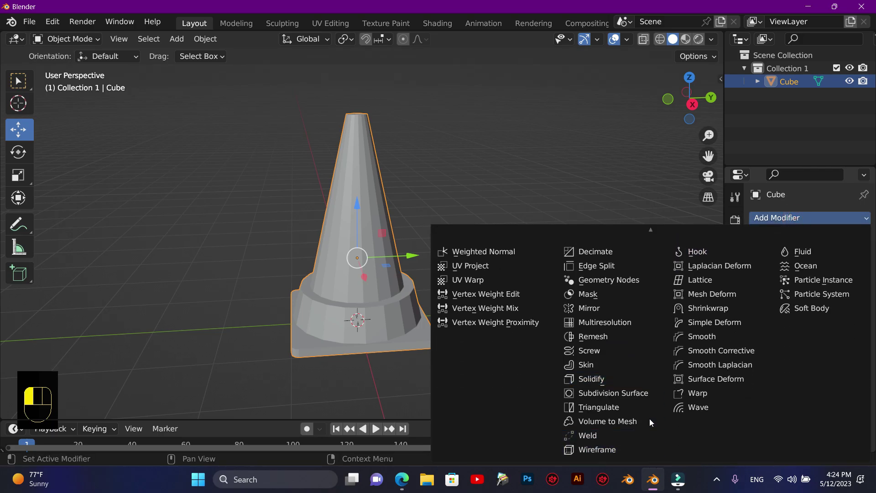
pyautogui.click(645, 396)
pyautogui.click(847, 304)
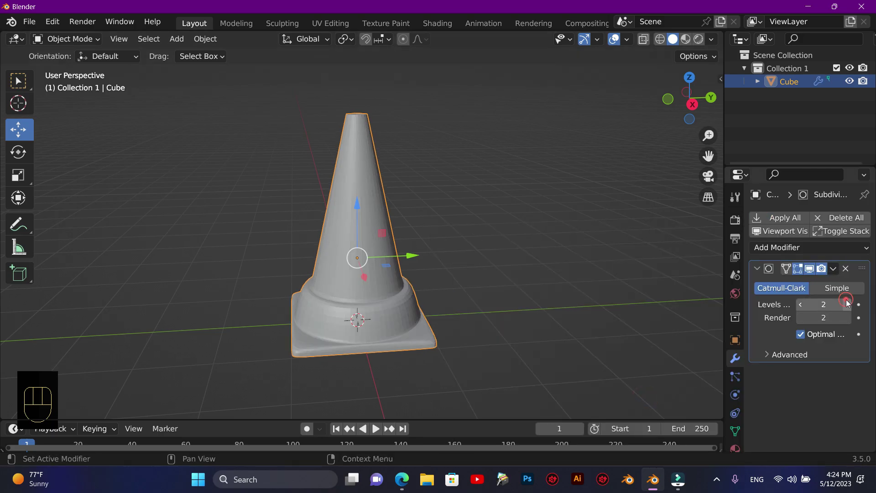
pyautogui.click(847, 304)
pyautogui.click(847, 318)
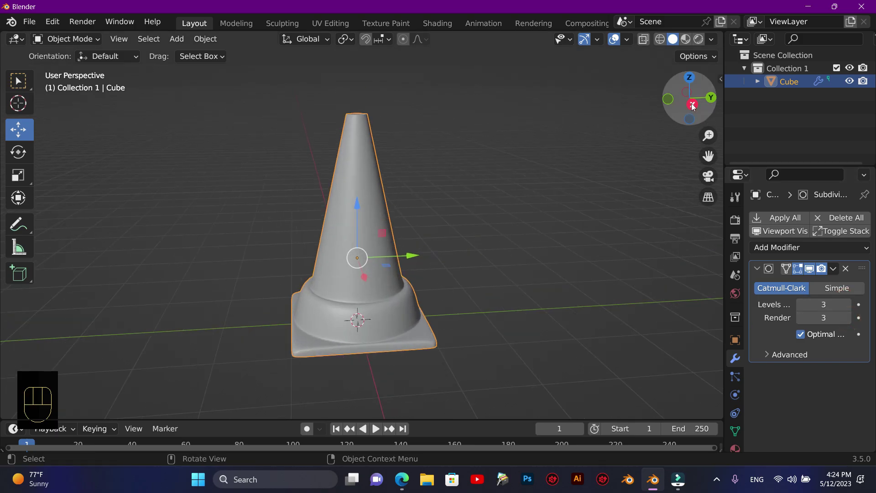
# Add a loop cut around the tall cone and slide it down to its lower end, at a factor of about 0.98
pyautogui.moveTo(688, 98); pyautogui.dragTo(595, 218)
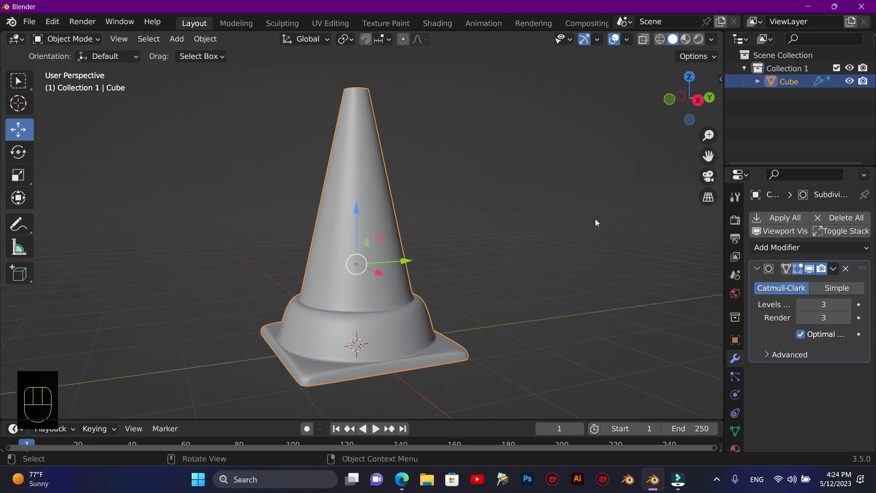
pyautogui.press('Tab')
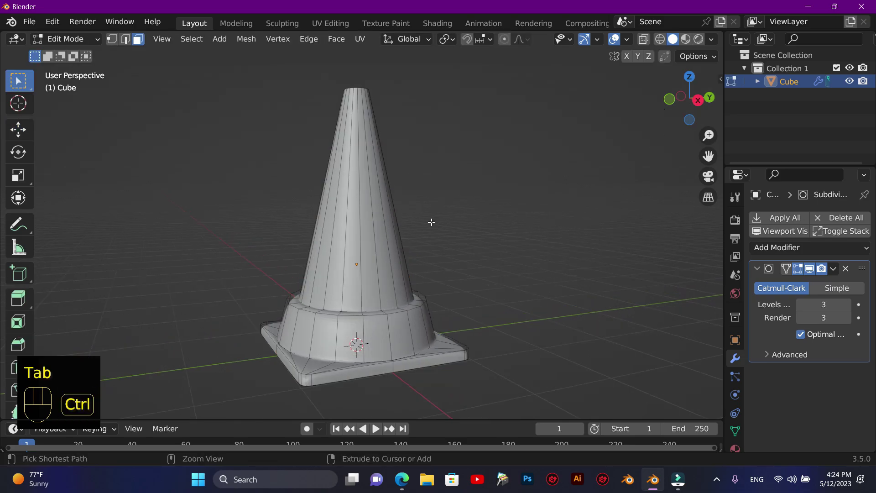
pyautogui.hotkey('ctrl', 'r')
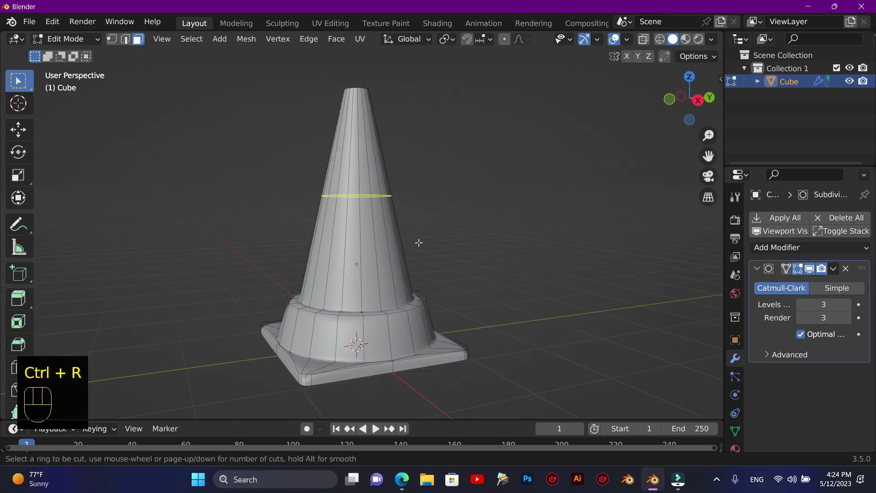
pyautogui.click(418, 240)
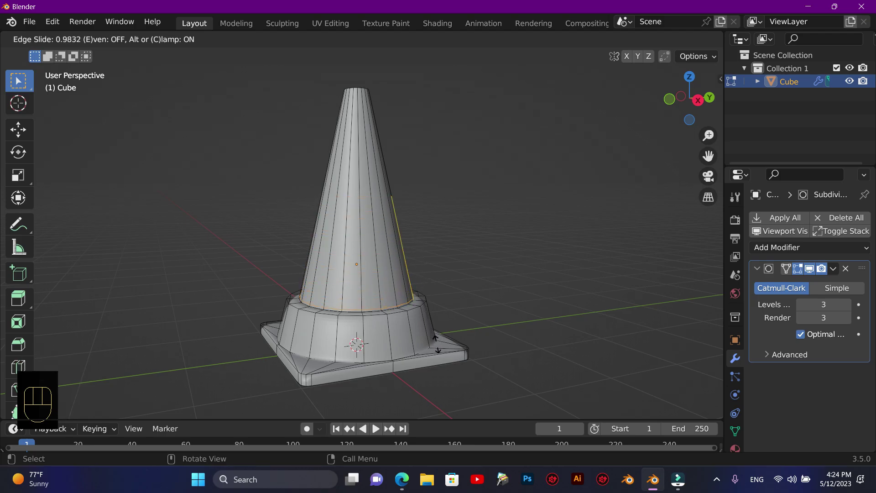
pyautogui.click(436, 343)
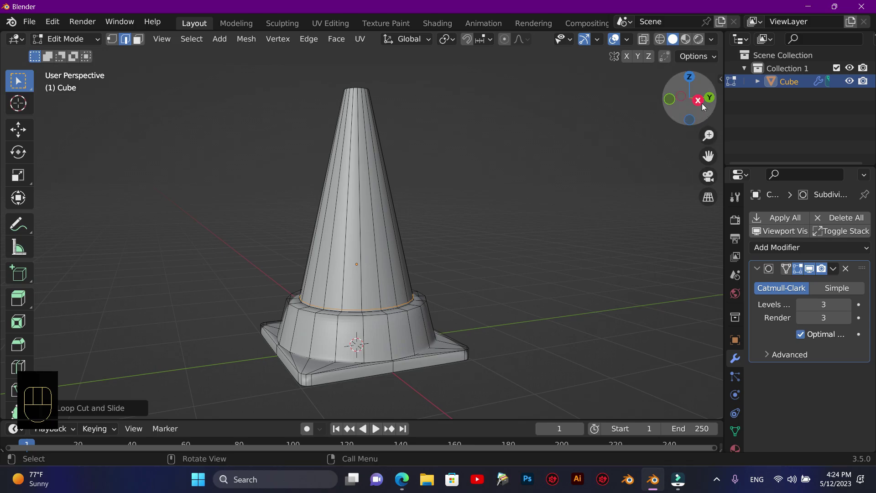
# Add a loop cut around the collar and slide it close to the collar's upper edge, at a factor of about -0.91
pyautogui.moveTo(675, 173); pyautogui.dragTo(599, 219, button='middle')
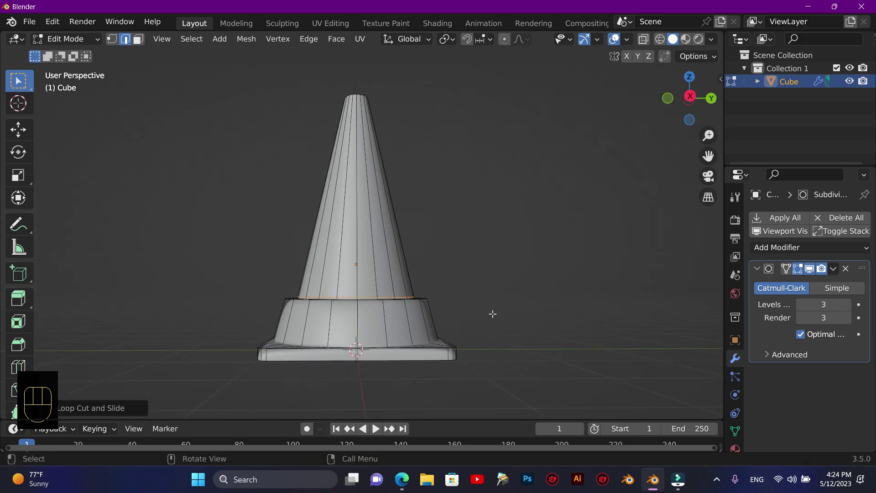
pyautogui.hotkey('ctrl', 'r')
pyautogui.click(442, 323)
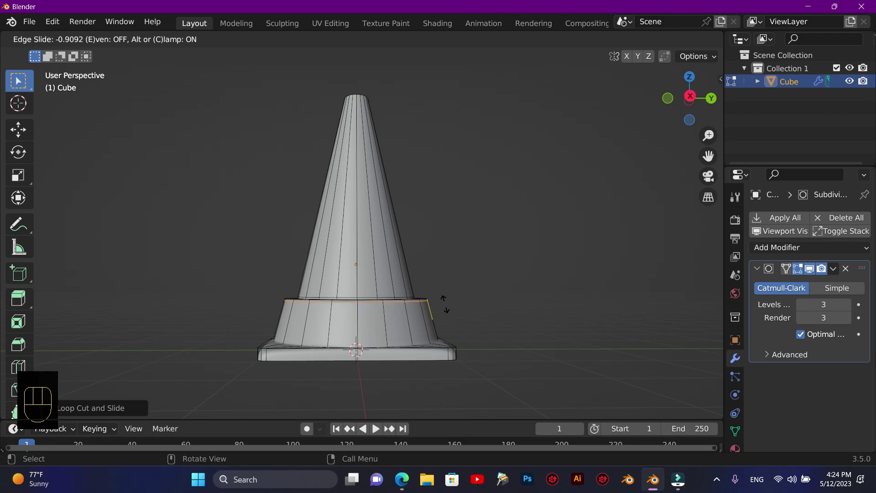
pyautogui.click(445, 303)
# Add another loop cut around the collar and slide it towards the collar's lower edge, at a factor of about 0.81
pyautogui.hotkey('ctrl', 'r')
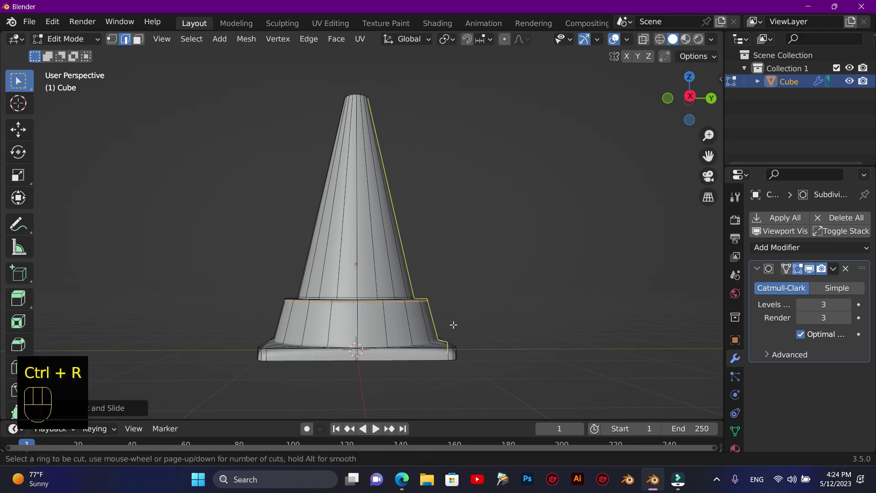
pyautogui.click(443, 325)
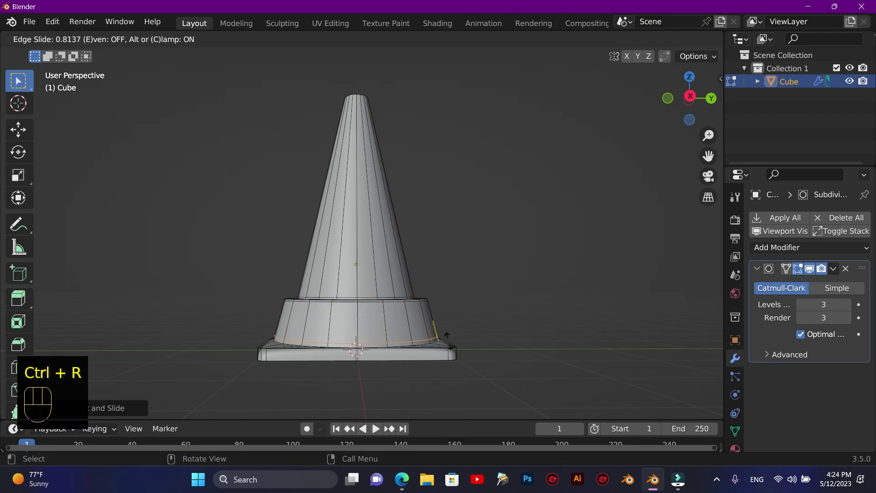
pyautogui.click(449, 342)
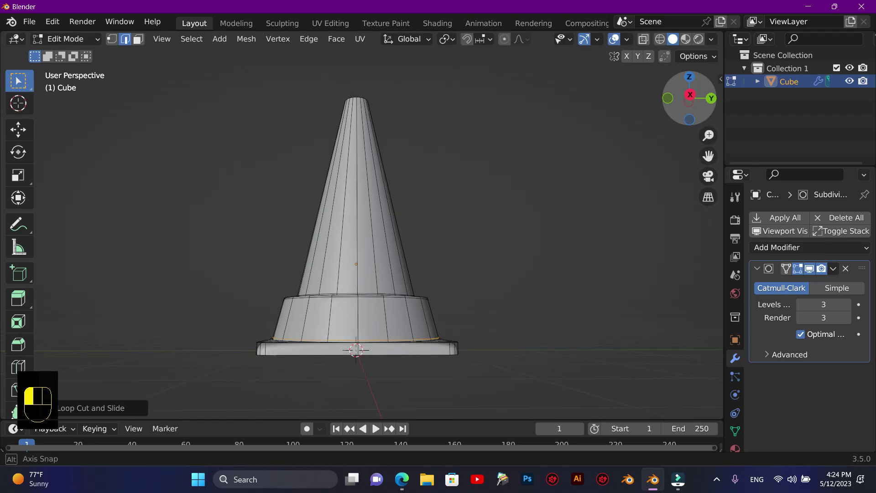
pyautogui.click(691, 97)
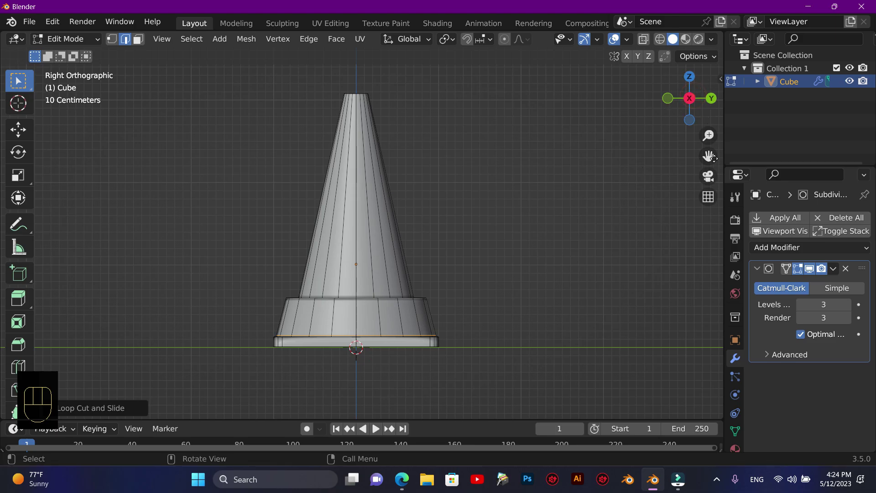
# Add a loop cut around the square base's side and slide it to the base's lower edge, at a factor of about 0.9
pyautogui.moveTo(708, 135); pyautogui.dragTo(727, 58)
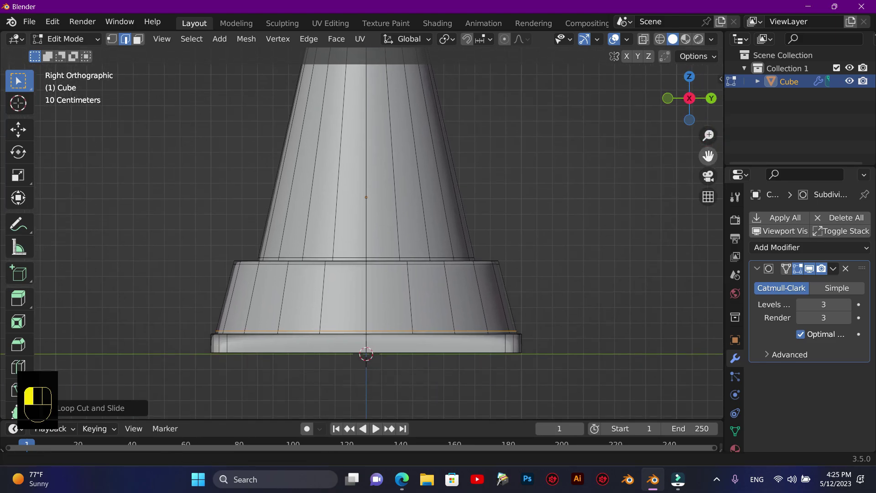
pyautogui.scroll(1, 538, 343)
pyautogui.scroll(-2, 542, 336)
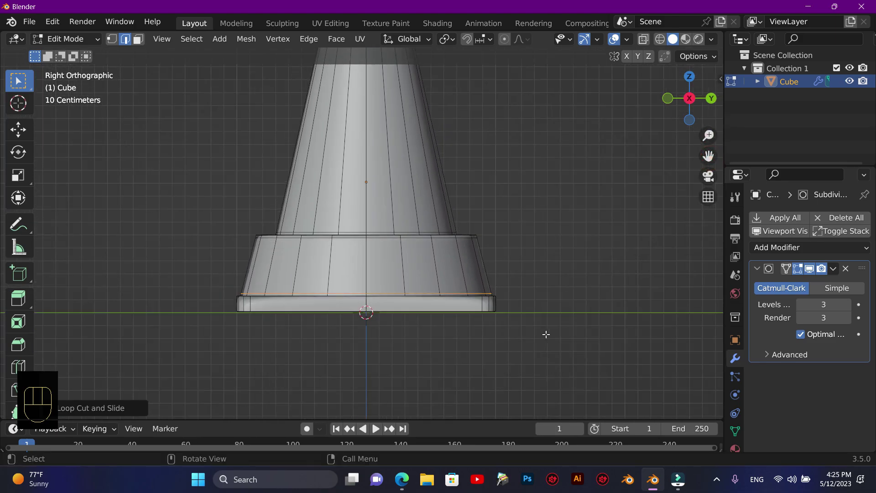
pyautogui.scroll(3, 546, 334)
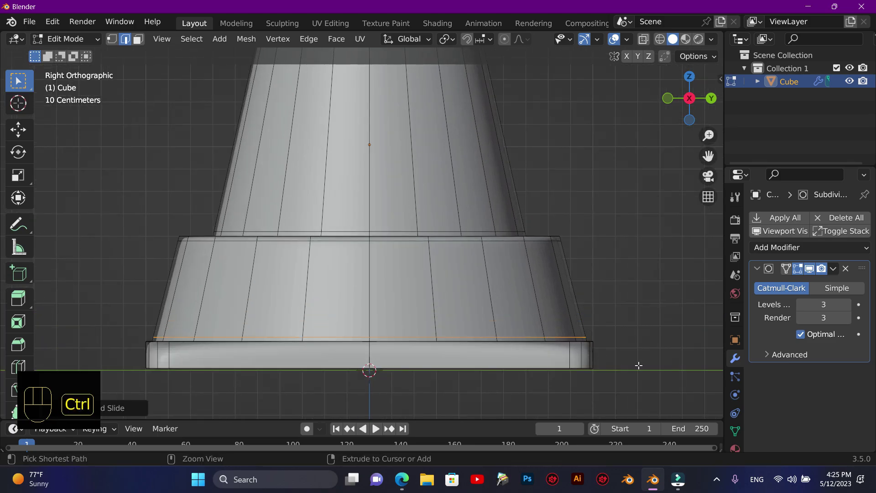
pyautogui.hotkey('ctrl', 'r')
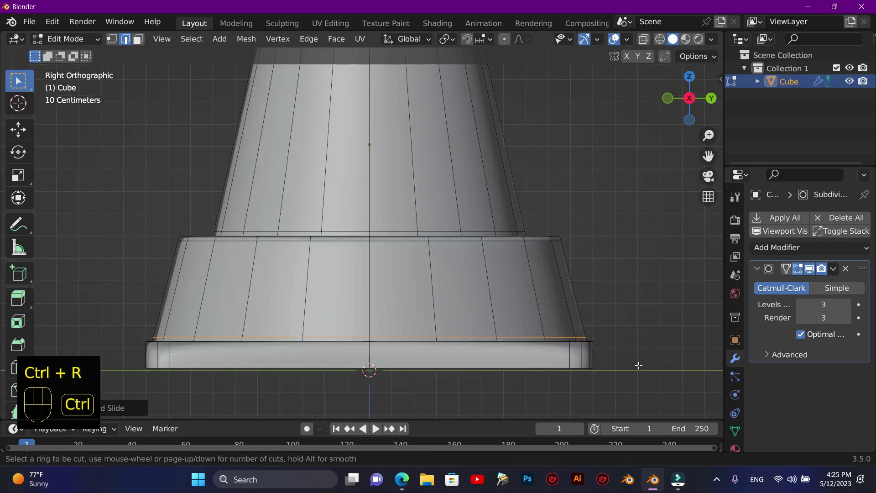
pyautogui.click(604, 358)
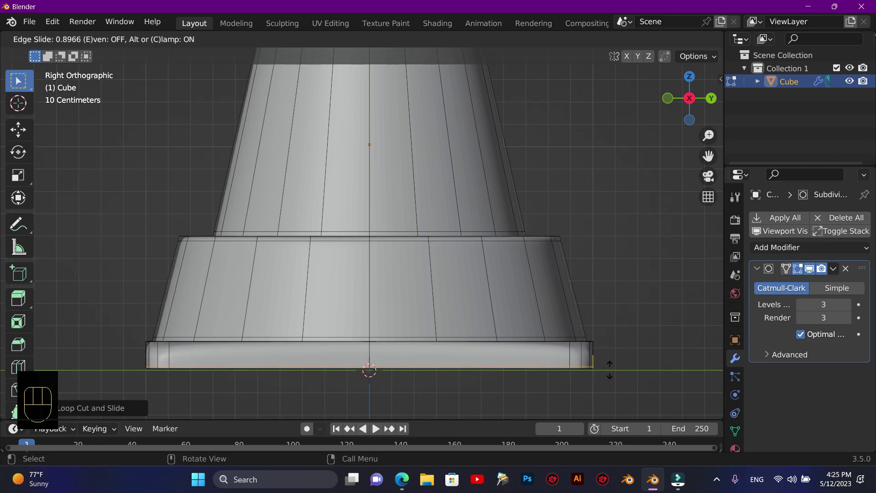
pyautogui.click(610, 368)
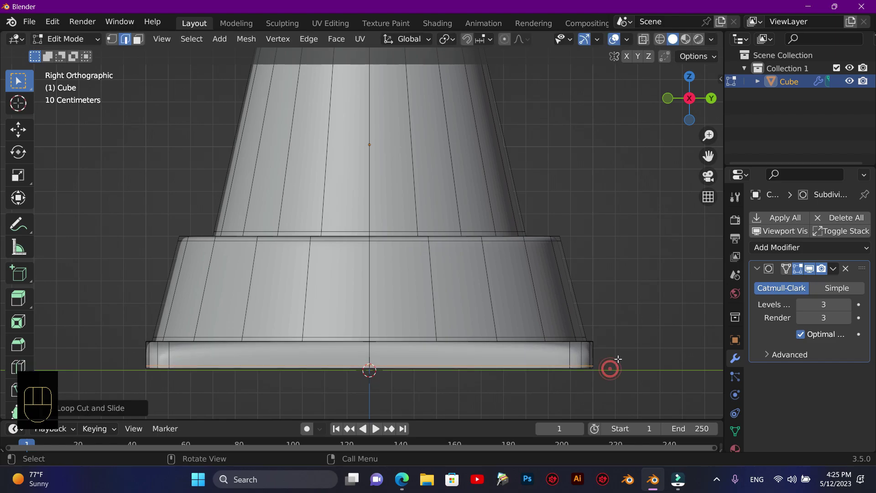
# Add another loop cut around the square base's side and slide it towards the base's upper edge, at a factor of about -0.6
pyautogui.press('ctrl')
pyautogui.hotkey('ctrl', 'r')
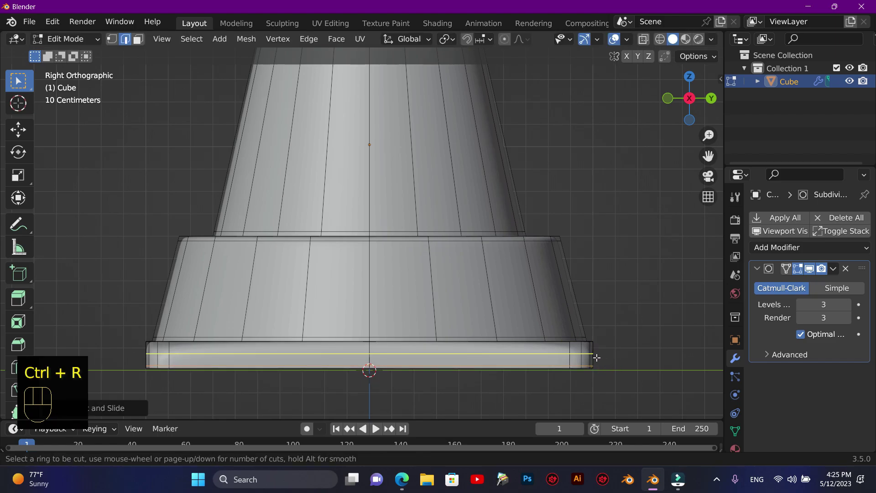
pyautogui.click(595, 358)
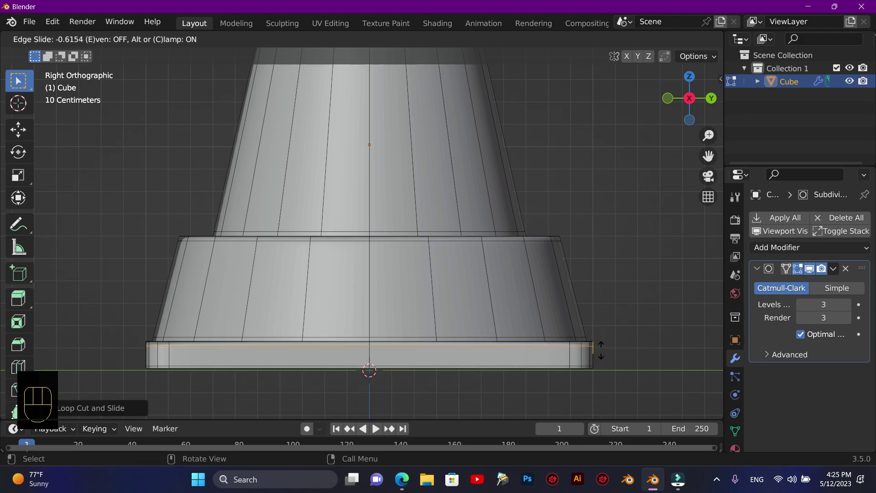
pyautogui.click(599, 348)
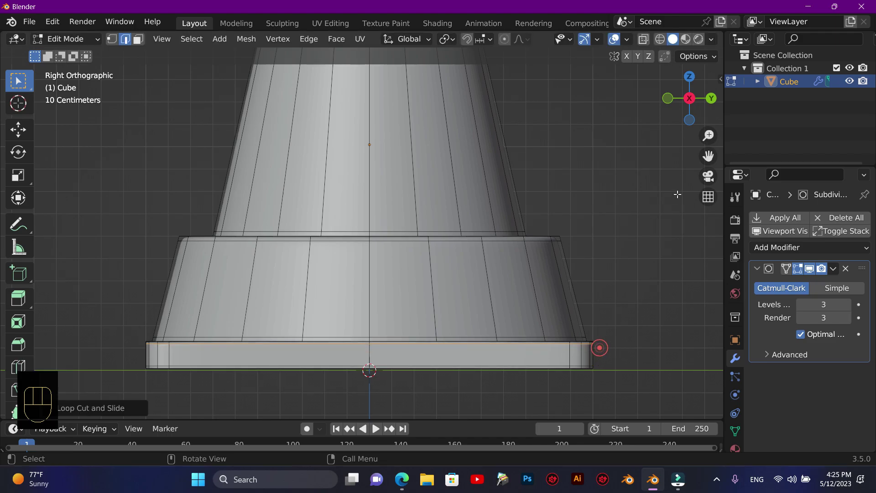
# Bevel the collar's upper outer edge loop with 3 segments and a width of about 0.0176 m, and return to Object Mode
pyautogui.moveTo(689, 98); pyautogui.dragTo(690, 113)
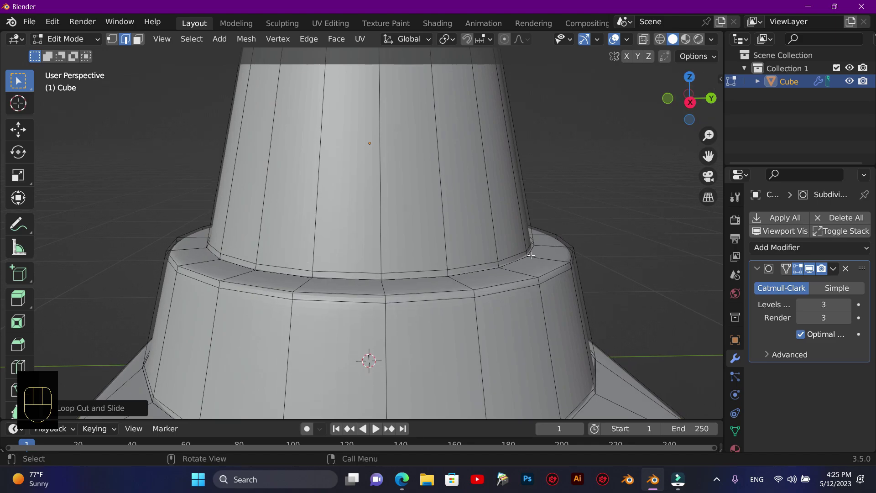
pyautogui.press('alt')
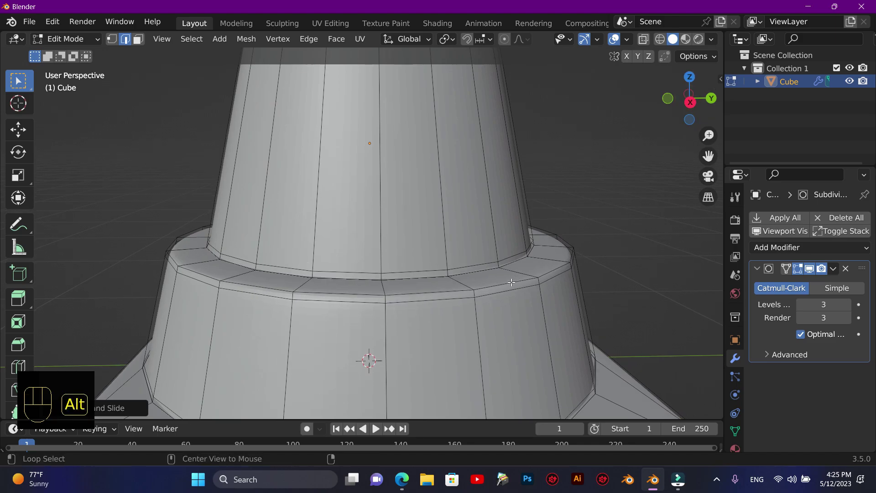
pyautogui.keyDown('alt'); pyautogui.click(511, 282); pyautogui.keyUp('alt')
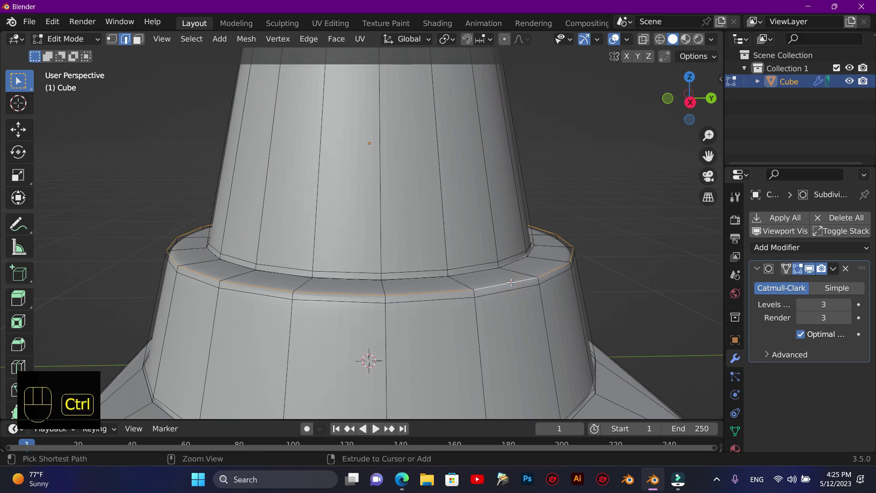
pyautogui.hotkey('ctrl', 'b')
pyautogui.moveTo(517, 283)
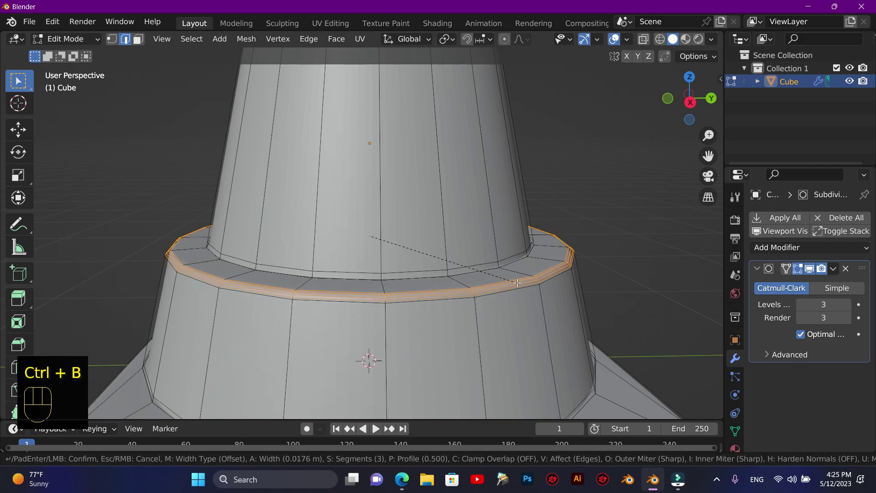
pyautogui.click(516, 282)
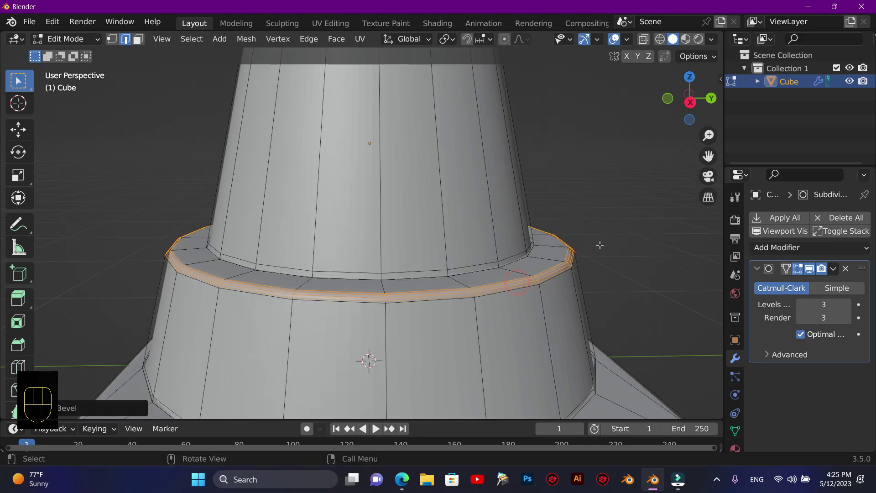
pyautogui.scroll(-3, 602, 240)
pyautogui.scroll(-2, 614, 246)
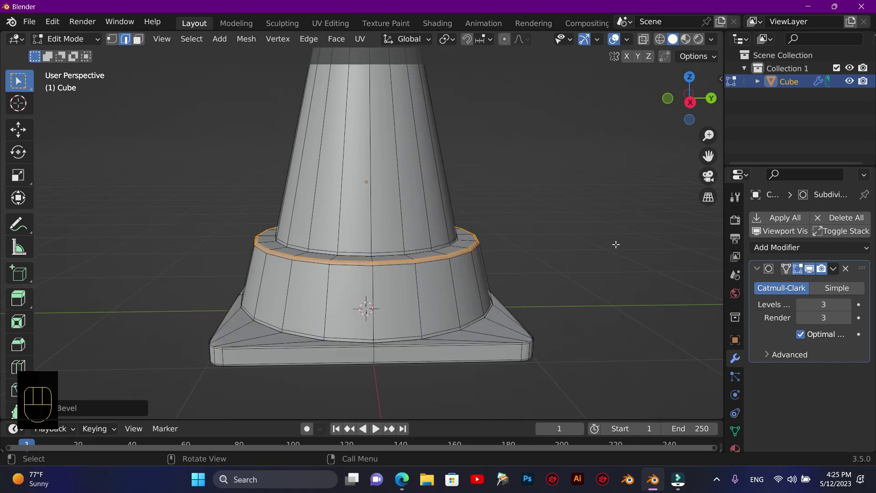
pyautogui.scroll(-3, 697, 149)
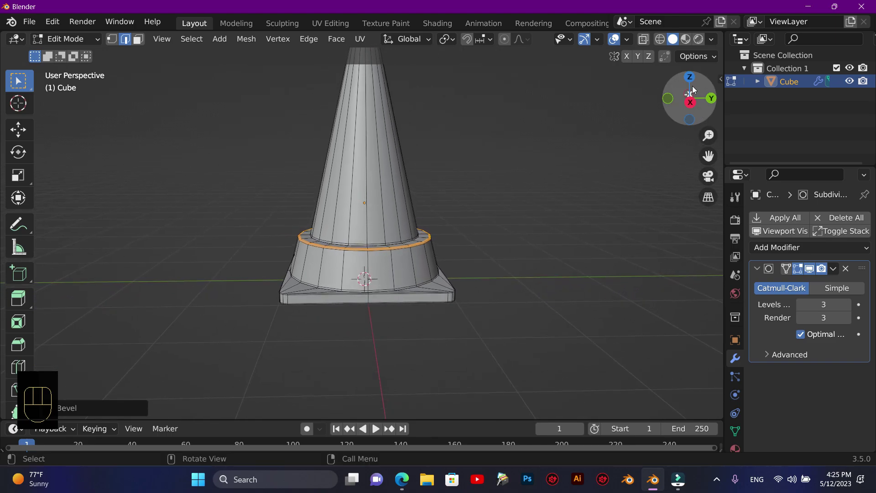
pyautogui.moveTo(690, 96); pyautogui.dragTo(705, 95)
pyautogui.moveTo(708, 157); pyautogui.dragTo(714, 219)
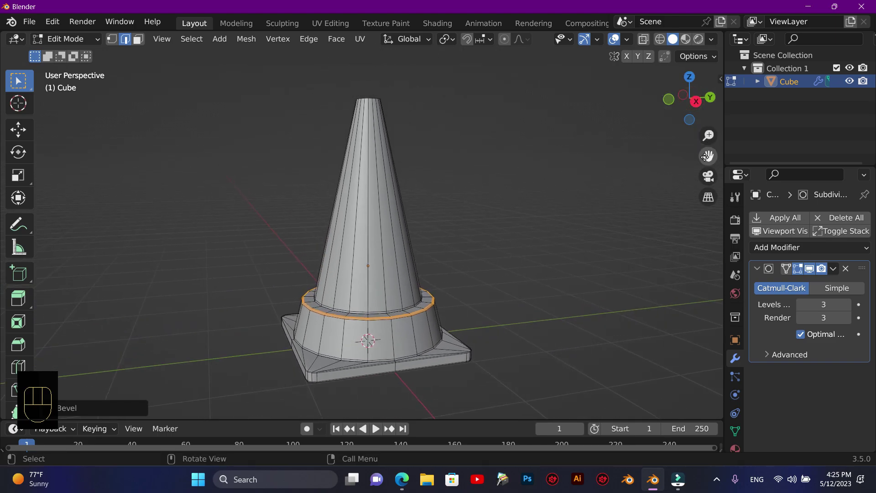
pyautogui.press('Tab')
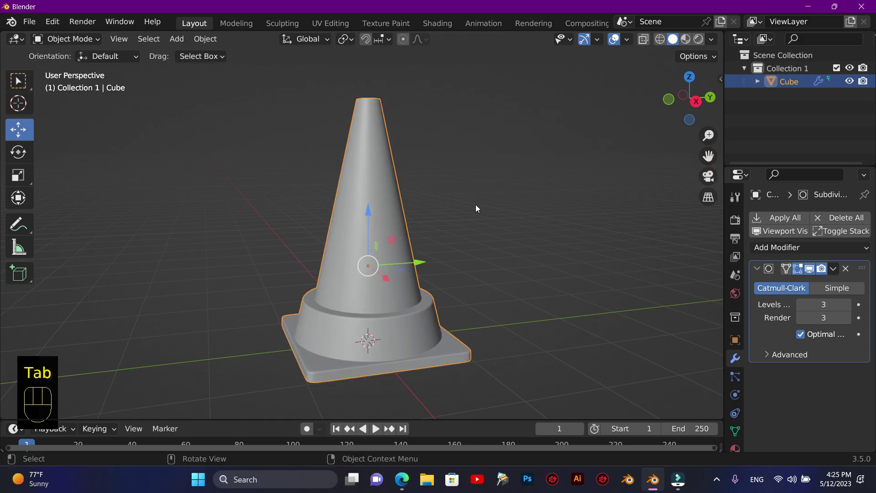
# Add a Solidify modifier to the cone and move the Subdivision Surface modifier to the end of the stack
pyautogui.moveTo(689, 97); pyautogui.dragTo(847, 102)
pyautogui.click(794, 249)
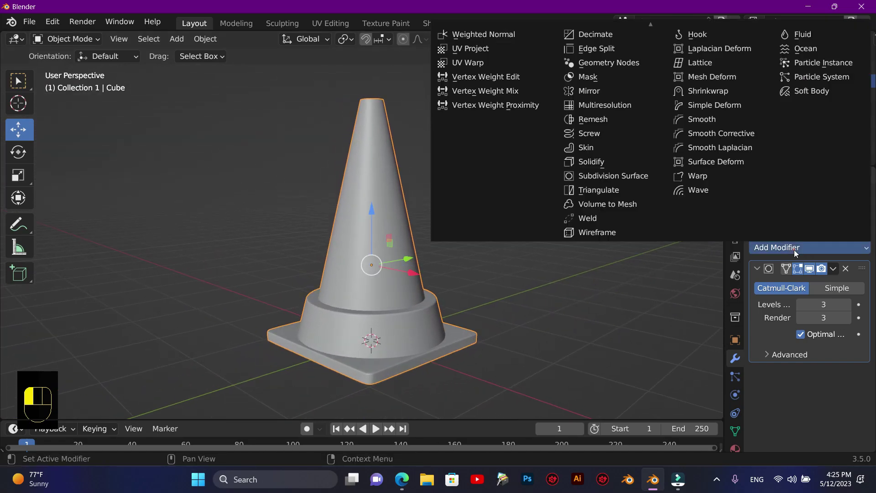
pyautogui.click(612, 161)
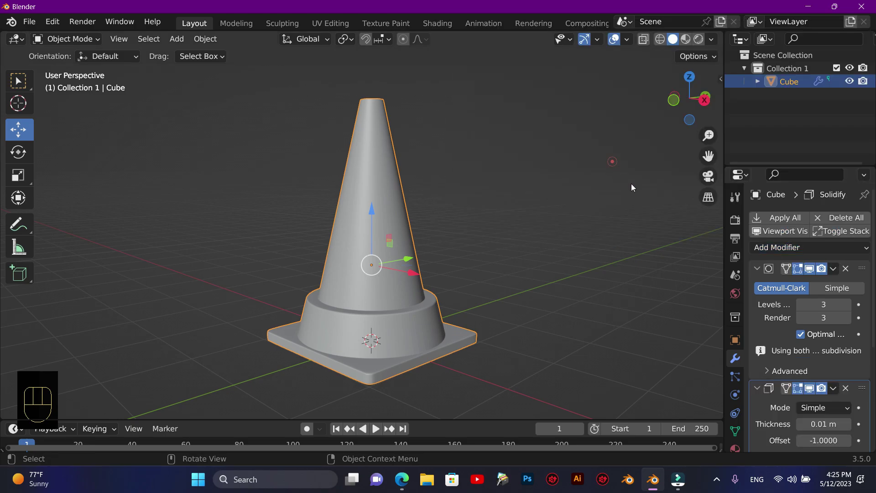
pyautogui.click(833, 269)
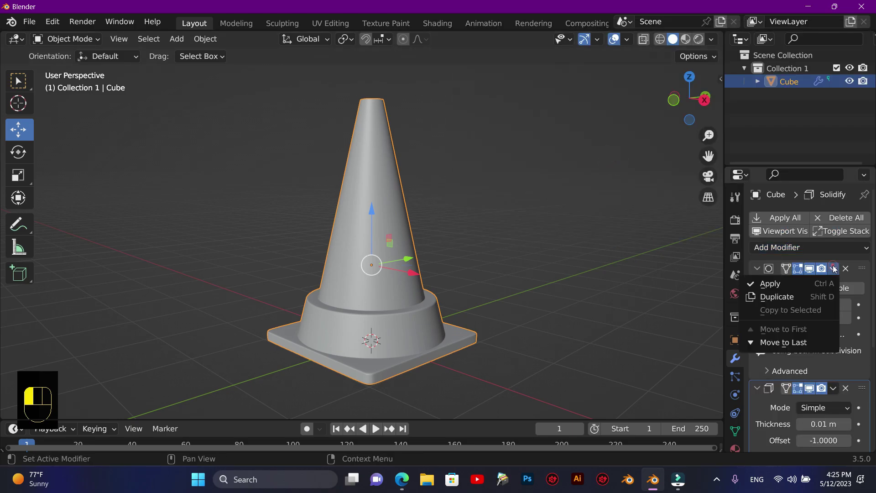
pyautogui.click(807, 342)
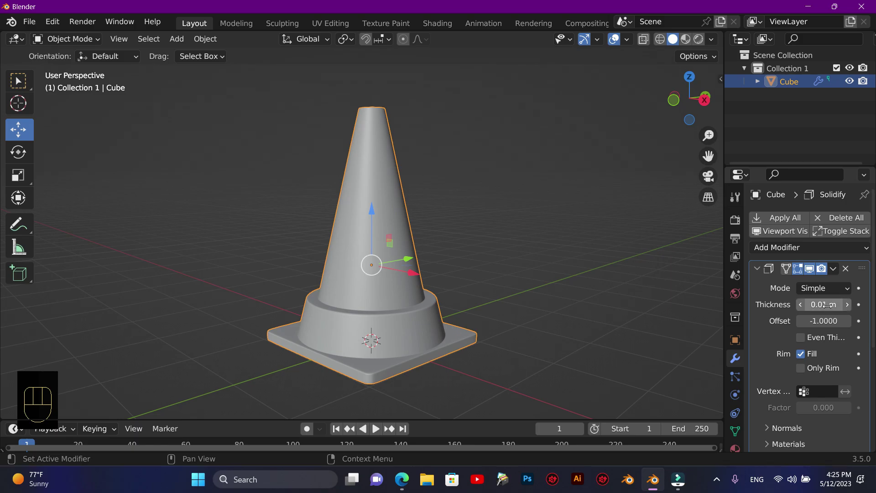
# Set the Solidify thickness to 0.03 m and enable Even Thickness
pyautogui.moveTo(690, 104); pyautogui.dragTo(694, 66)
pyautogui.moveTo(708, 136); pyautogui.dragTo(708, 78)
pyautogui.click(847, 305)
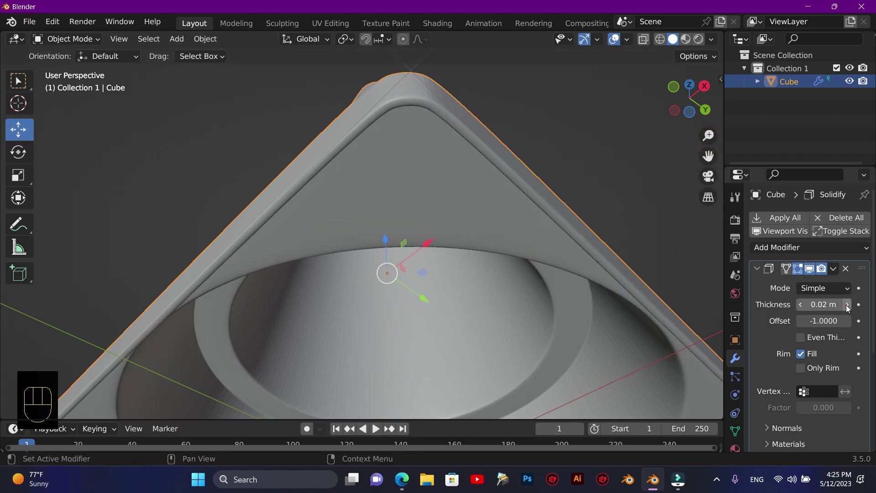
pyautogui.click(847, 305)
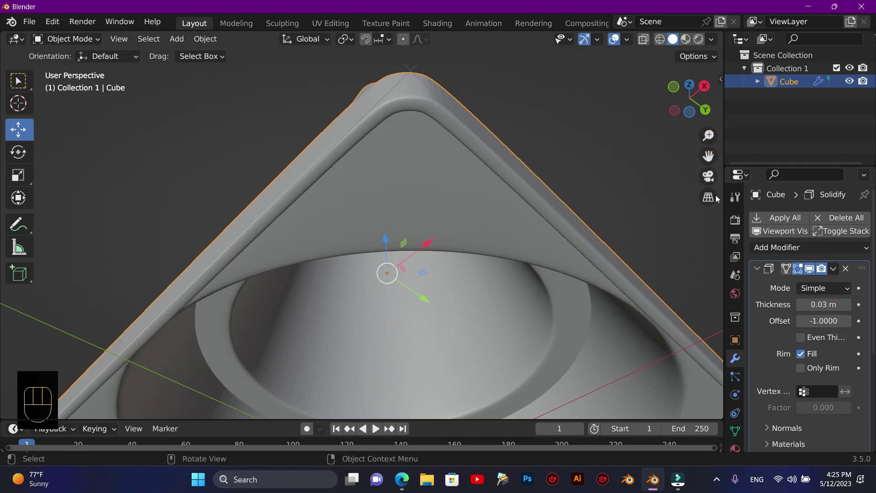
pyautogui.click(800, 337)
# Apply Shade Smooth to the traffic cone
pyautogui.moveTo(690, 99); pyautogui.dragTo(679, 208)
pyautogui.scroll(-2, 623, 267)
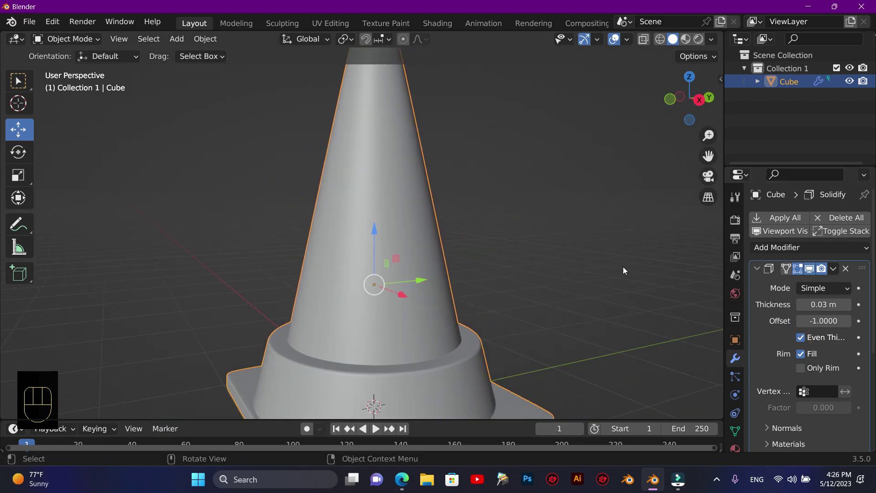
pyautogui.scroll(-2, 647, 217)
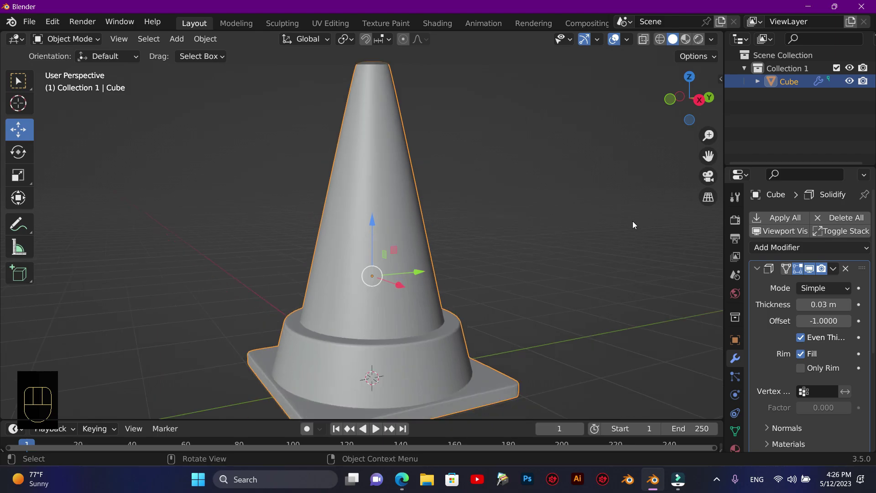
pyautogui.rightClick(374, 176)
pyautogui.click(374, 177)
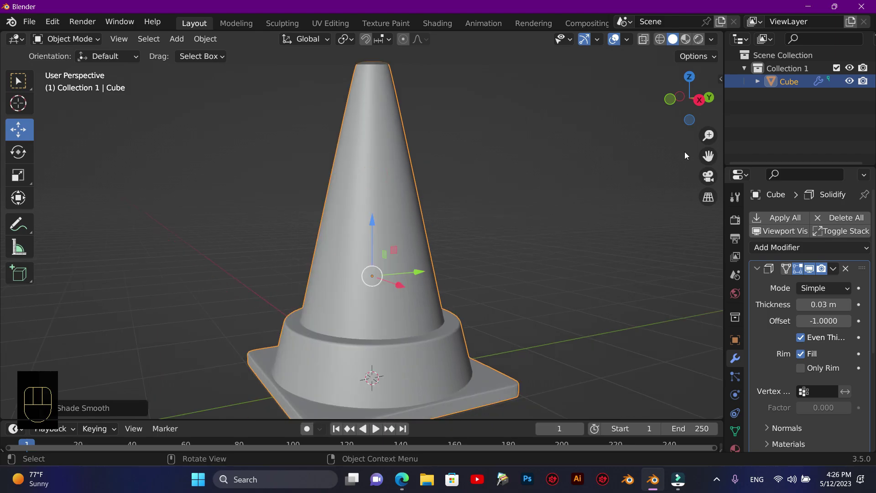
pyautogui.moveTo(697, 103); pyautogui.dragTo(671, 127)
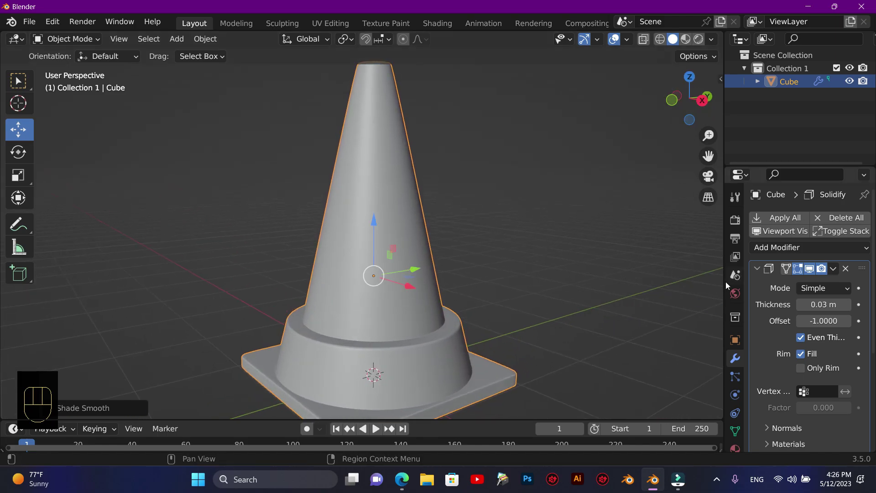
# In Edit Mode, add a loop cut around the tapered cone body and slide it down at a factor of about 0.68
pyautogui.click(575, 286)
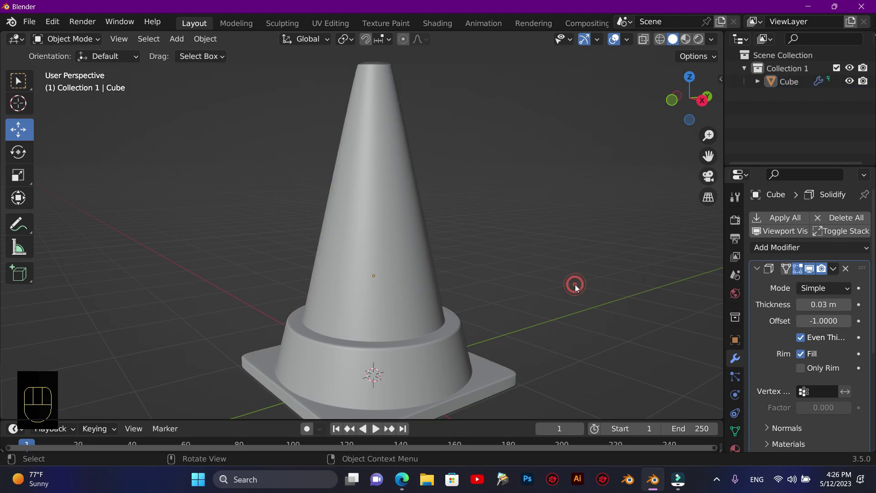
pyautogui.click(428, 272)
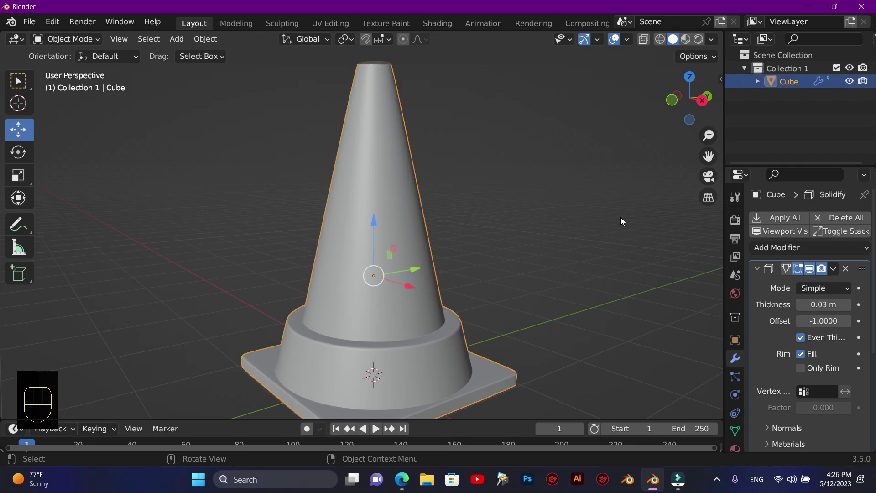
pyautogui.press('Tab')
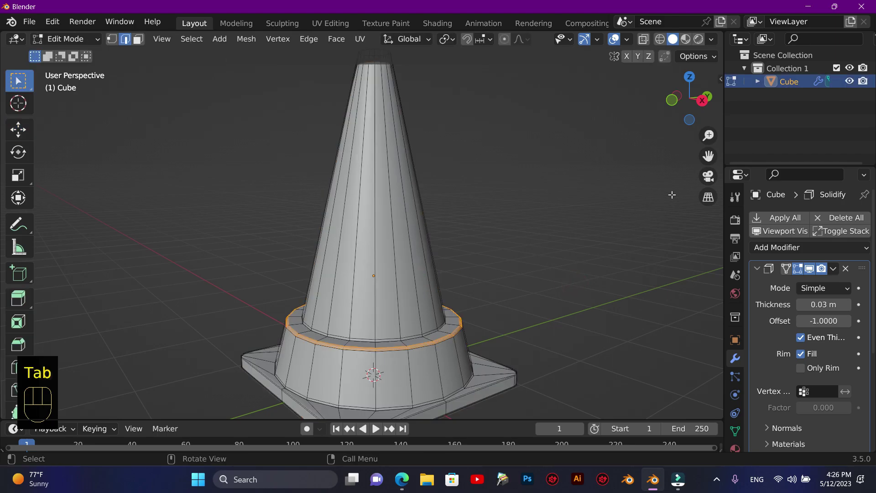
pyautogui.moveTo(689, 98); pyautogui.dragTo(671, 101)
pyautogui.hotkey('ctrl', 'r')
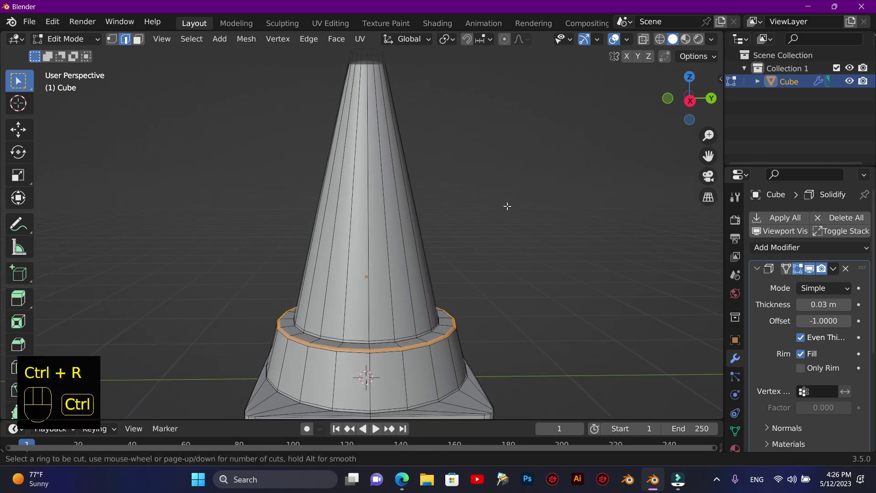
pyautogui.click(424, 225)
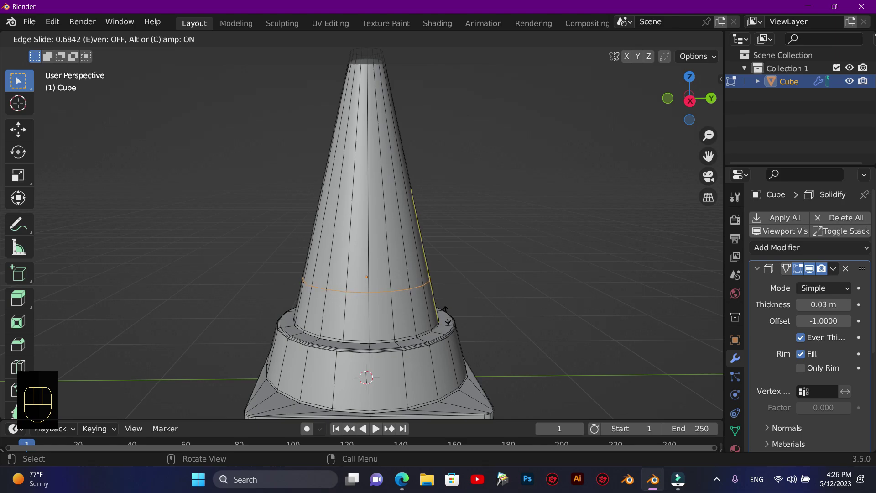
pyautogui.click(445, 315)
# Add a second loop cut around the tapered body, about midway between the lower loop and the tip
pyautogui.hotkey('ctrl', 'r')
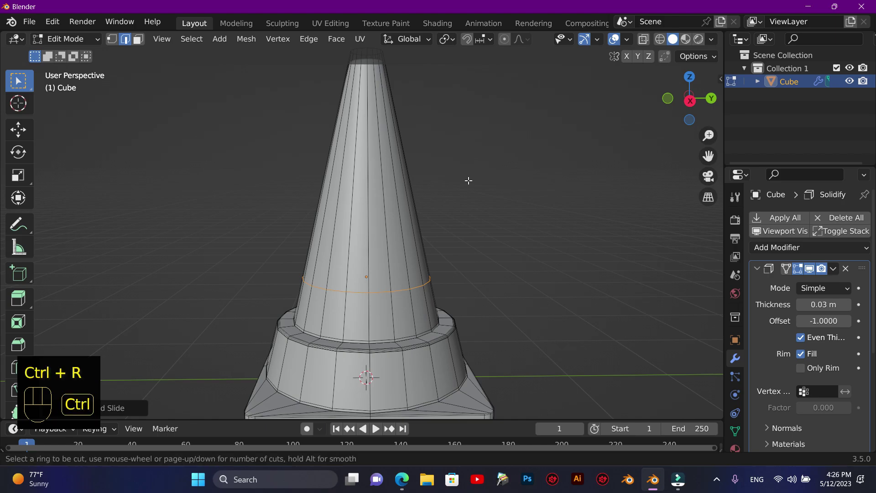
pyautogui.click(423, 170)
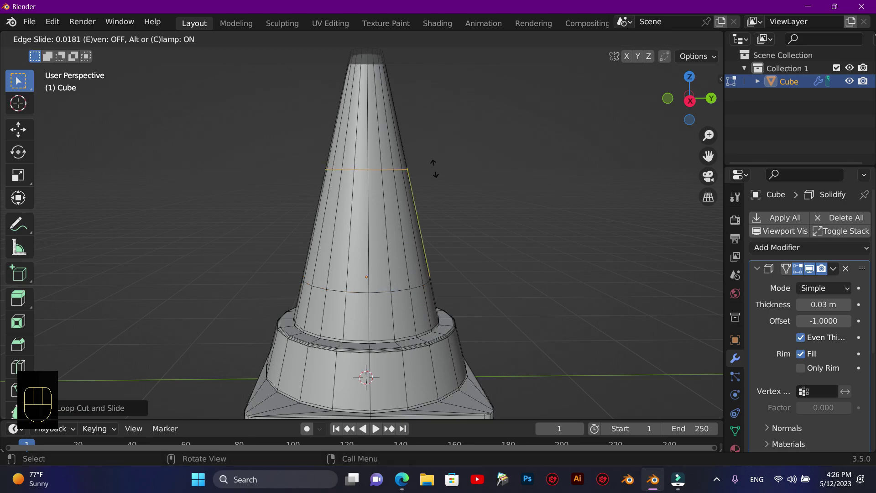
pyautogui.click(433, 166)
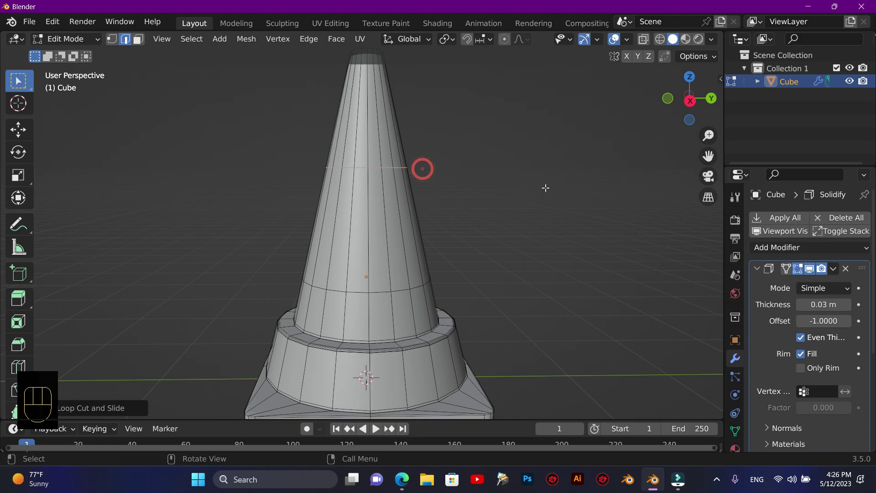
# Create a new material on the cone and switch the viewport to Material Preview shading in Edit Mode
pyautogui.scroll(-3, 547, 191)
pyautogui.scroll(1, 547, 194)
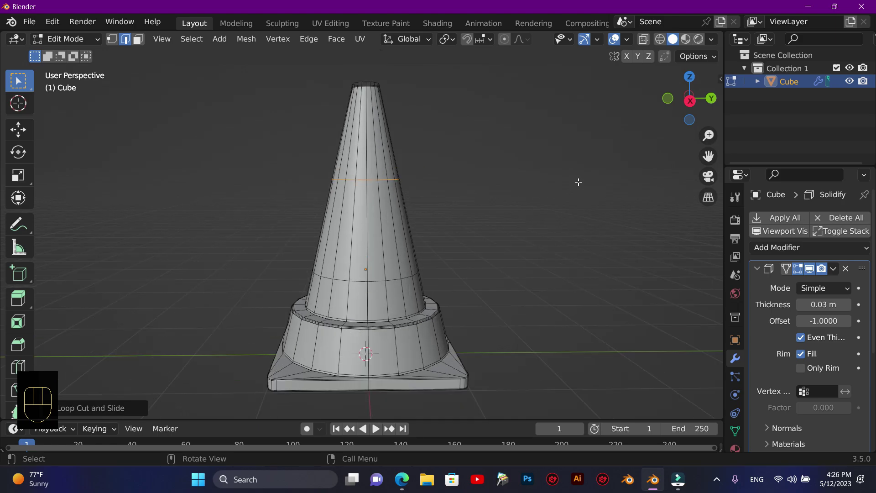
pyautogui.moveTo(699, 106); pyautogui.dragTo(675, 104)
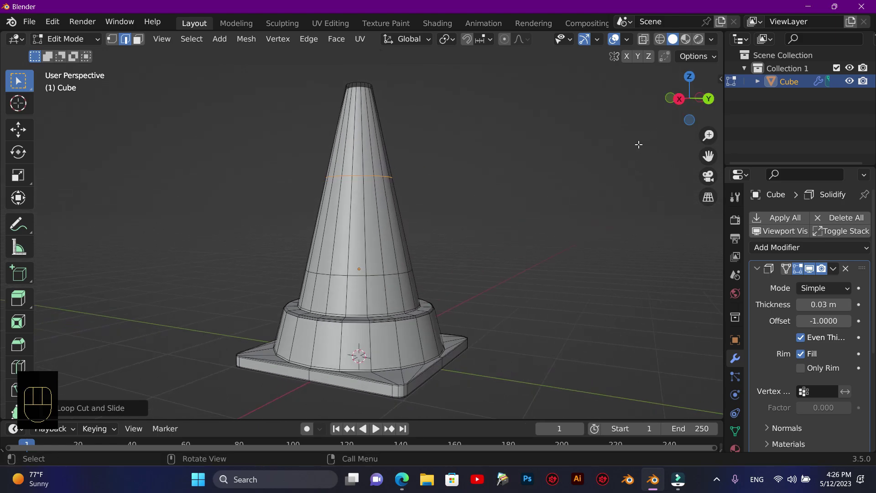
pyautogui.press('Tab')
pyautogui.click(735, 448)
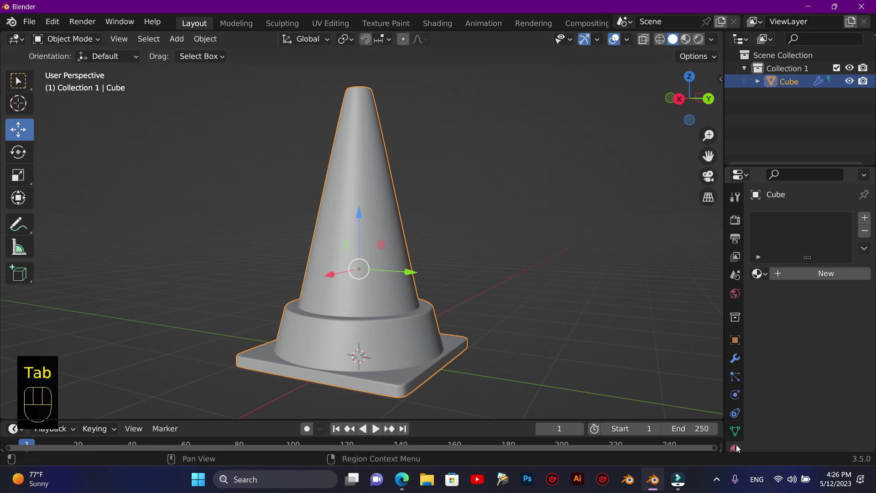
pyautogui.click(808, 274)
pyautogui.press('Tab')
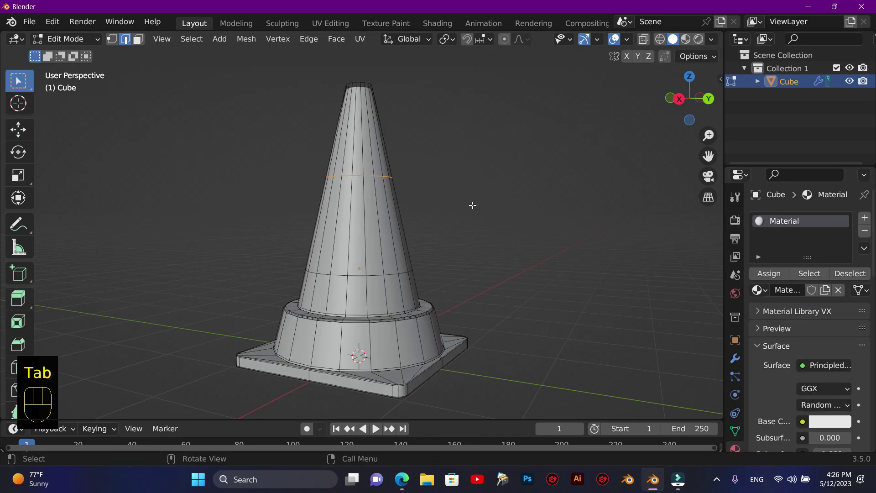
pyautogui.click(685, 39)
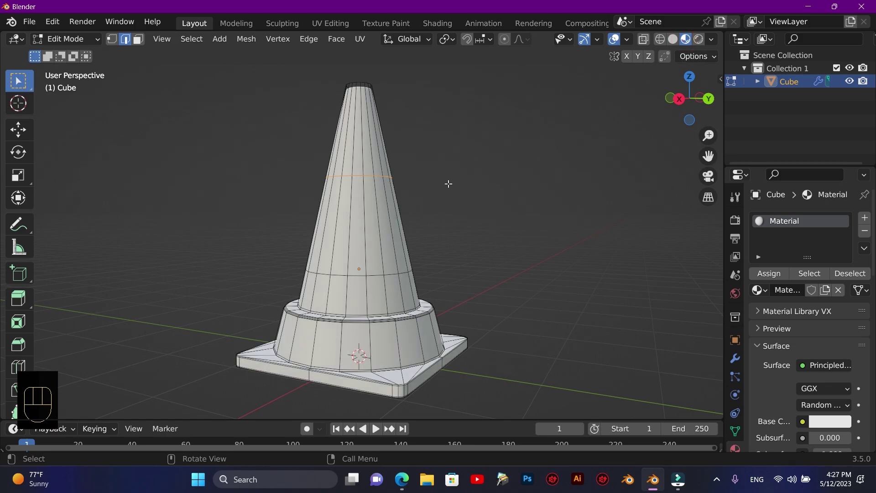
# With X-Ray on in the right view, select all faces of the base, the collar and the lowest body band
pyautogui.click(644, 39)
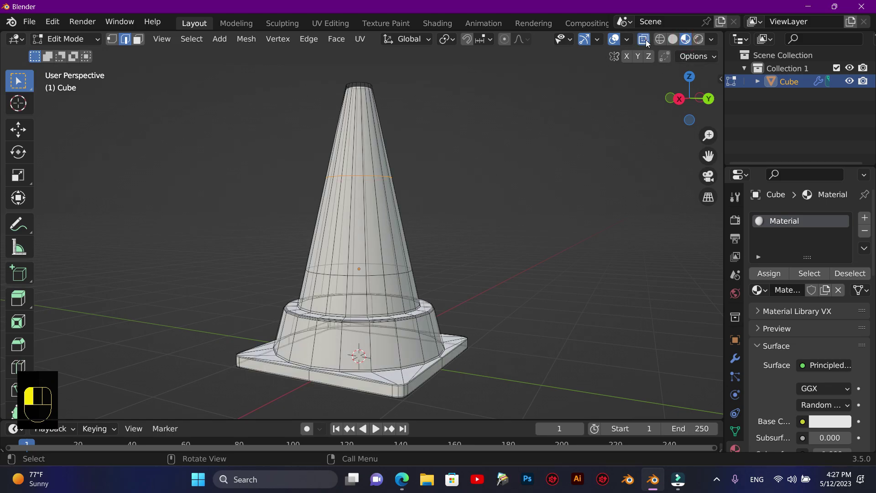
pyautogui.click(679, 100)
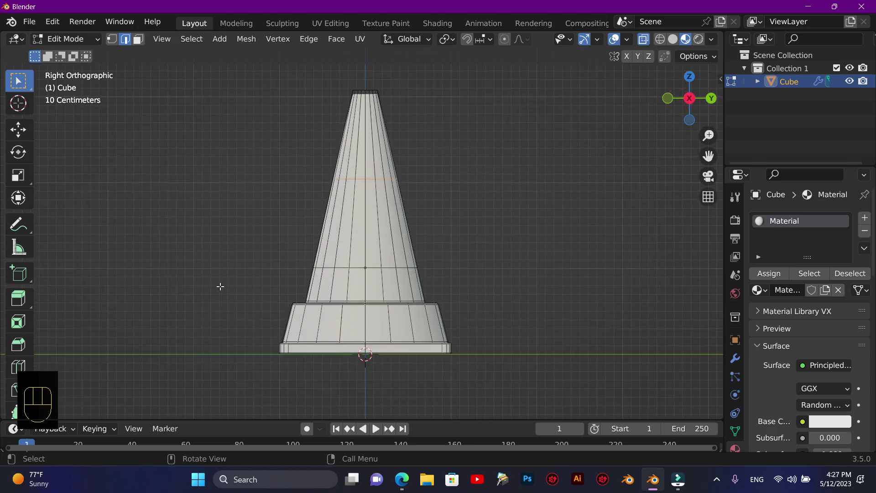
pyautogui.moveTo(220, 286); pyautogui.dragTo(547, 391)
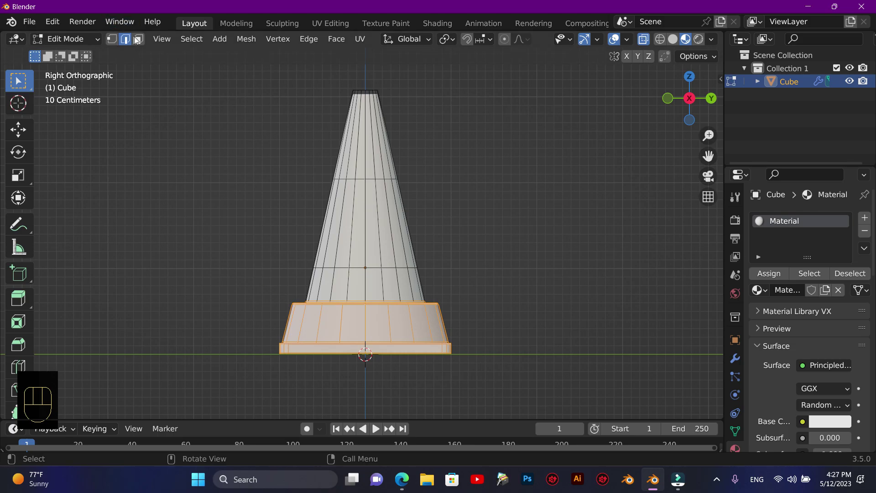
pyautogui.click(138, 40)
pyautogui.keyDown('shift'); pyautogui.moveTo(268, 288); pyautogui.dragTo(539, 366); pyautogui.keyUp('shift')
pyautogui.keyDown('shift'); pyautogui.moveTo(281, 278); pyautogui.dragTo(541, 349); pyautogui.keyUp('shift')
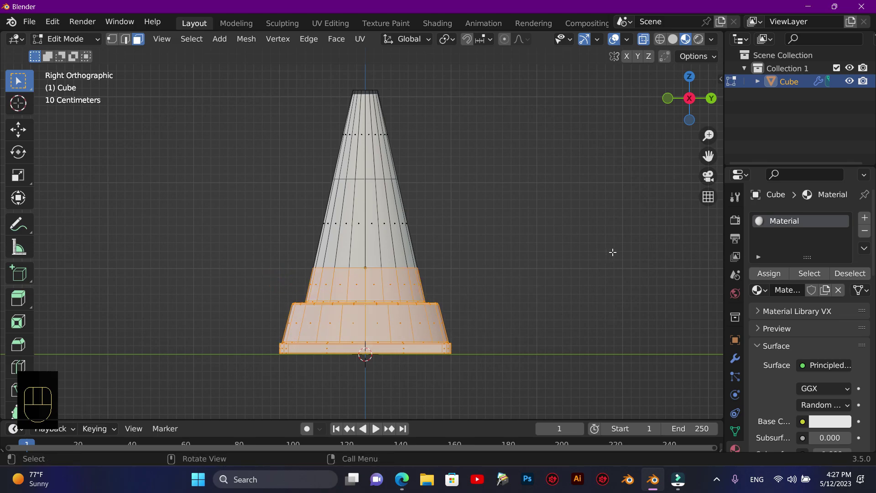
# Add a second material with a red base color and assign it to the selected lower faces
pyautogui.click(864, 218)
pyautogui.click(826, 311)
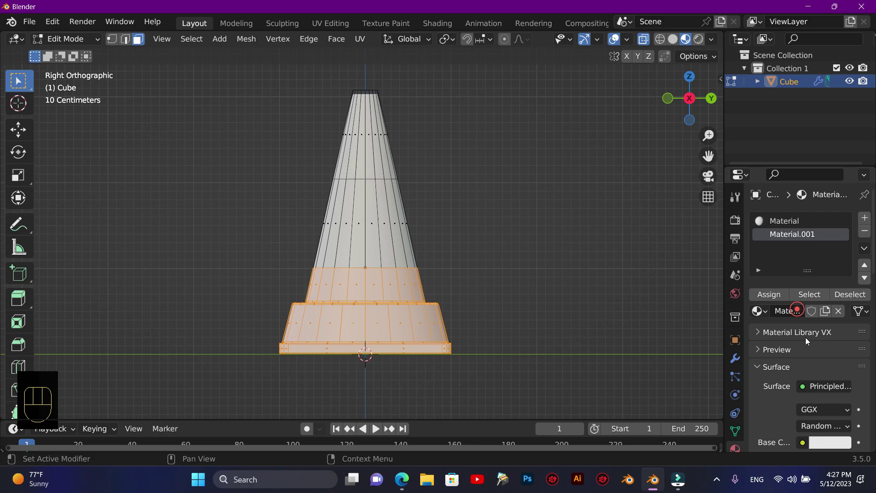
pyautogui.click(825, 438)
pyautogui.moveTo(790, 320); pyautogui.dragTo(784, 350)
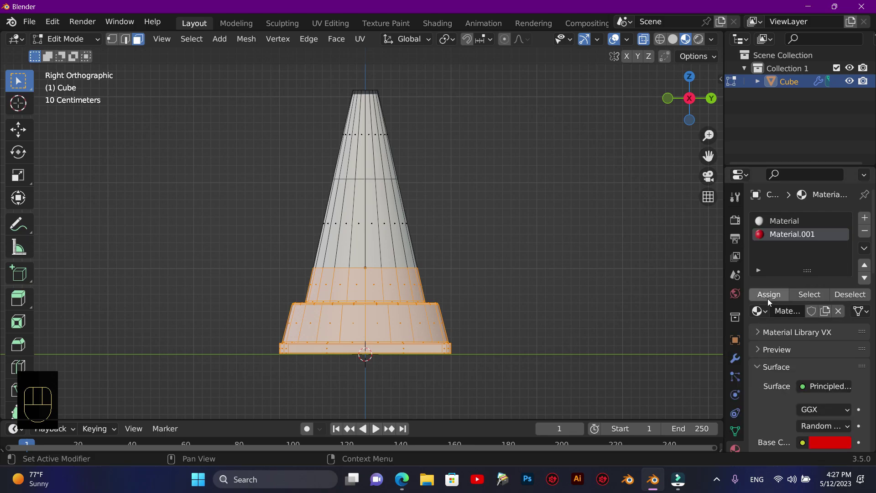
pyautogui.click(767, 298)
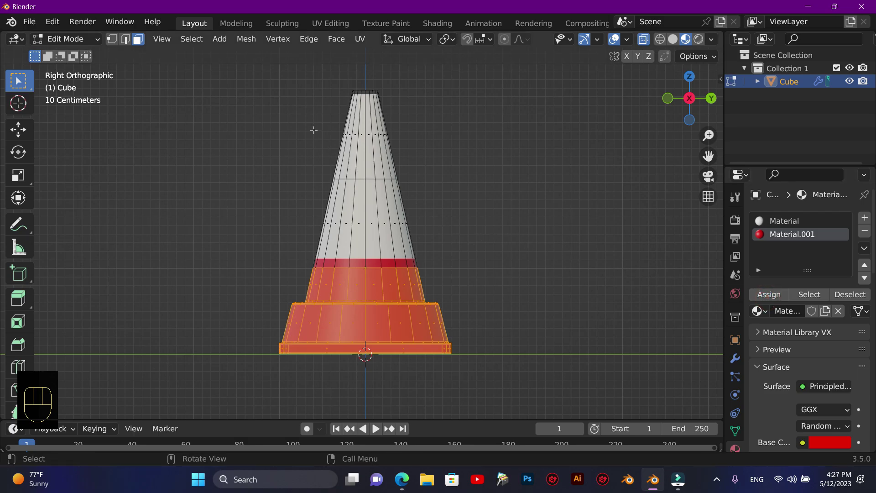
# Assign the red material to the faces of the cone's top band and turn off X-Ray
pyautogui.moveTo(298, 88); pyautogui.dragTo(450, 147)
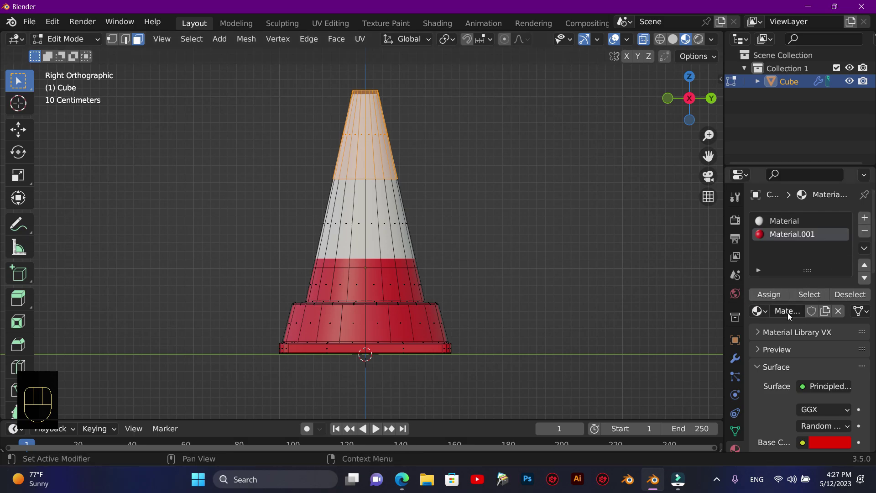
pyautogui.click(779, 295)
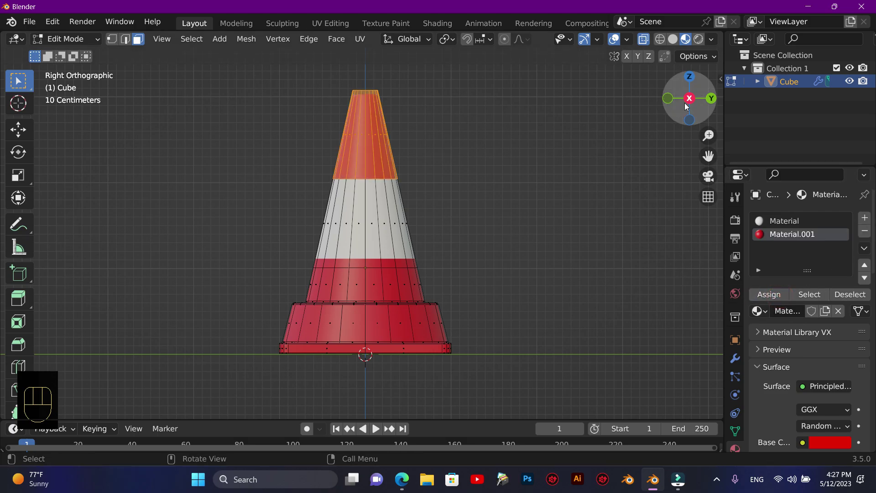
pyautogui.moveTo(684, 109); pyautogui.dragTo(656, 114)
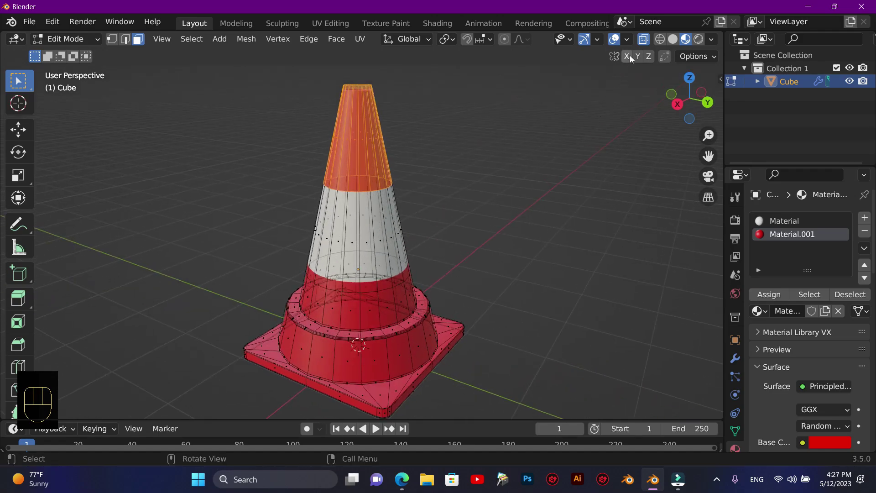
pyautogui.click(643, 40)
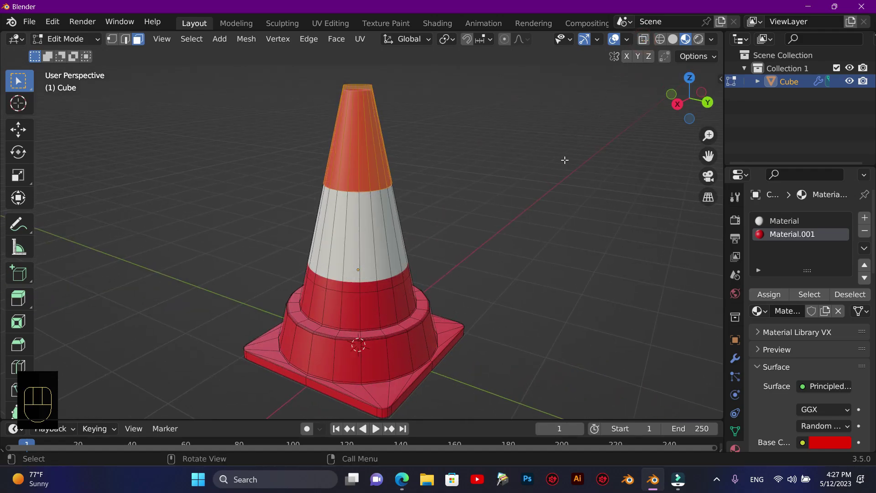
# Return to Object Mode and switch the viewport to Rendered shading with Scene World turned off
pyautogui.press('Tab')
pyautogui.scroll(4, 571, 169)
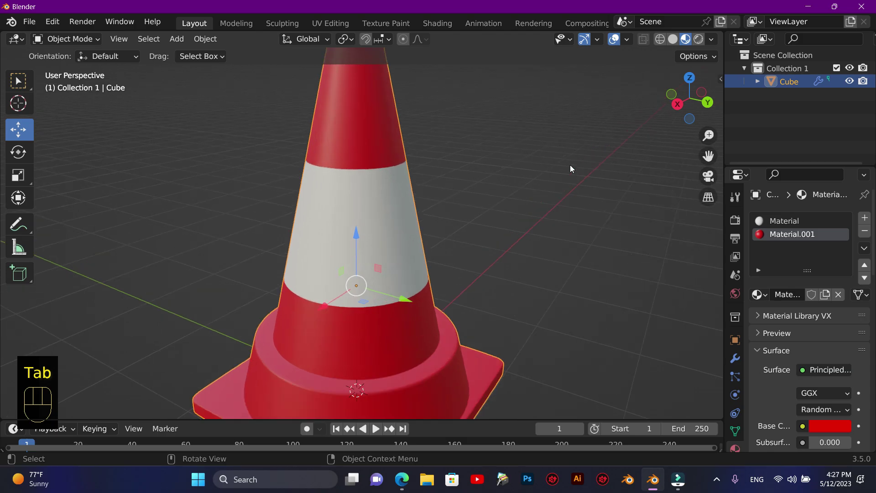
pyautogui.scroll(-2, 571, 169)
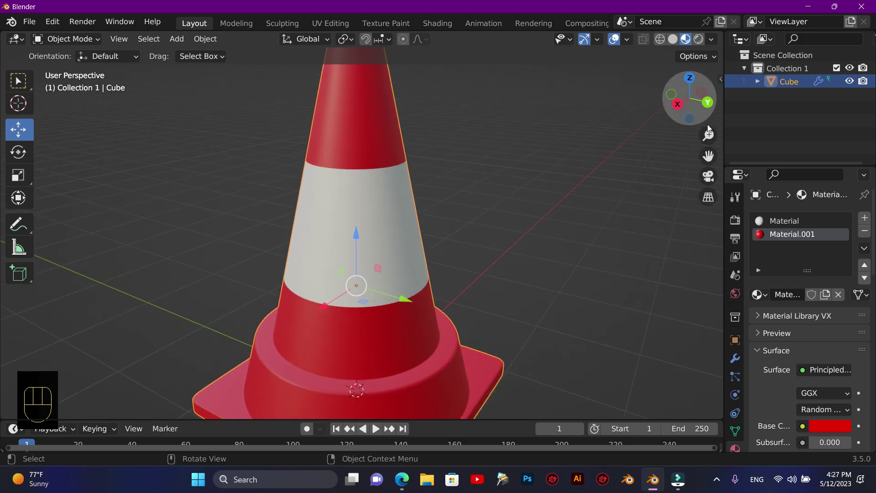
pyautogui.moveTo(708, 135); pyautogui.dragTo(703, 113)
pyautogui.click(698, 39)
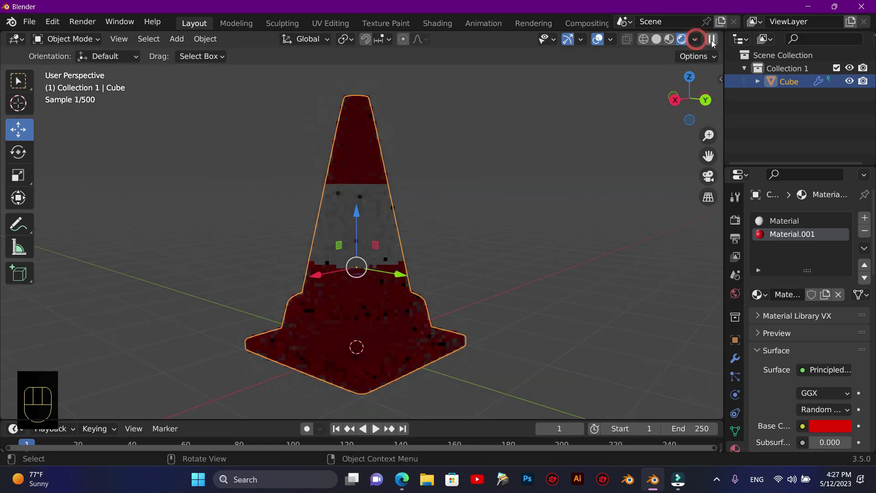
pyautogui.click(698, 39)
pyautogui.click(637, 119)
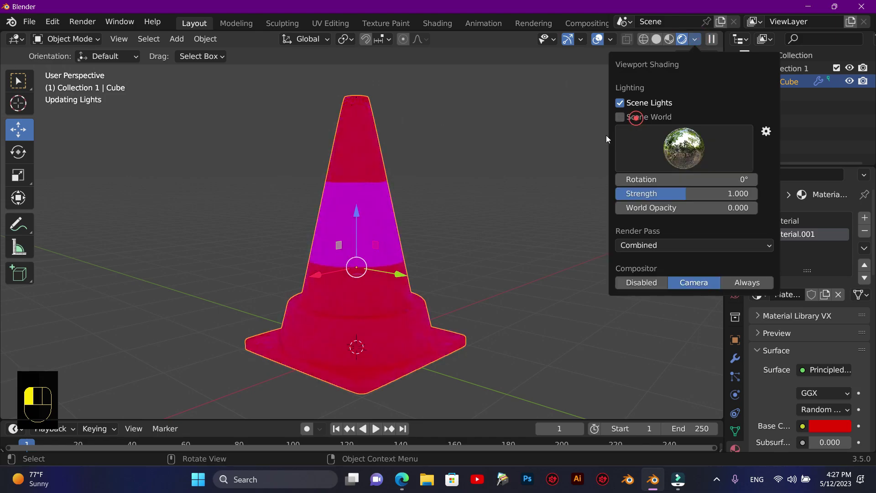
# Try the interior HDRI for the viewport lighting and switch back to the forest HDRI
pyautogui.click(640, 147)
pyautogui.click(488, 194)
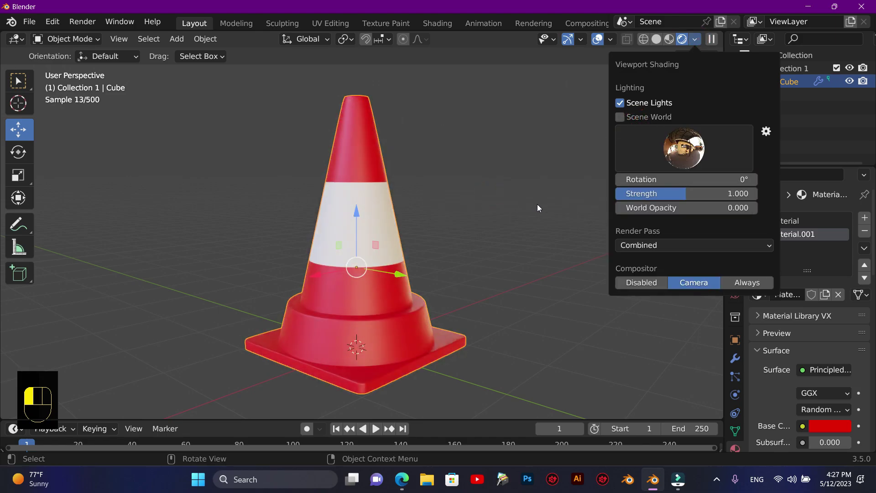
pyautogui.click(661, 160)
pyautogui.click(530, 202)
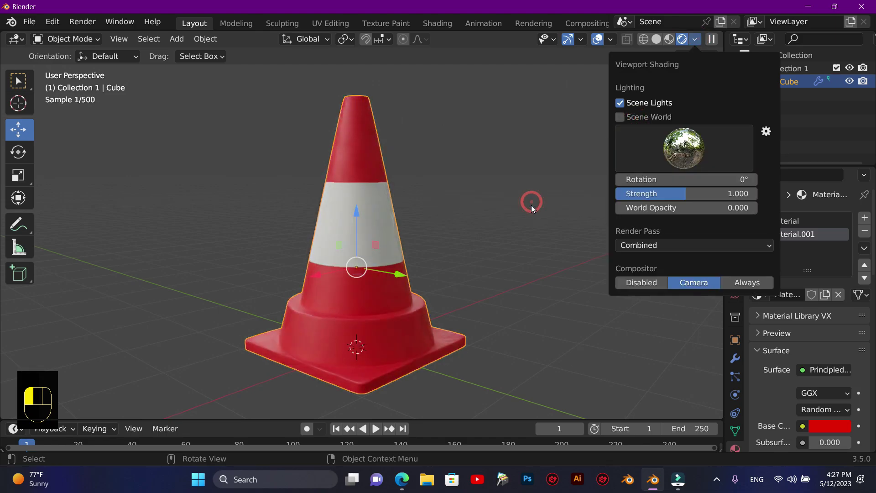
pyautogui.click(532, 206)
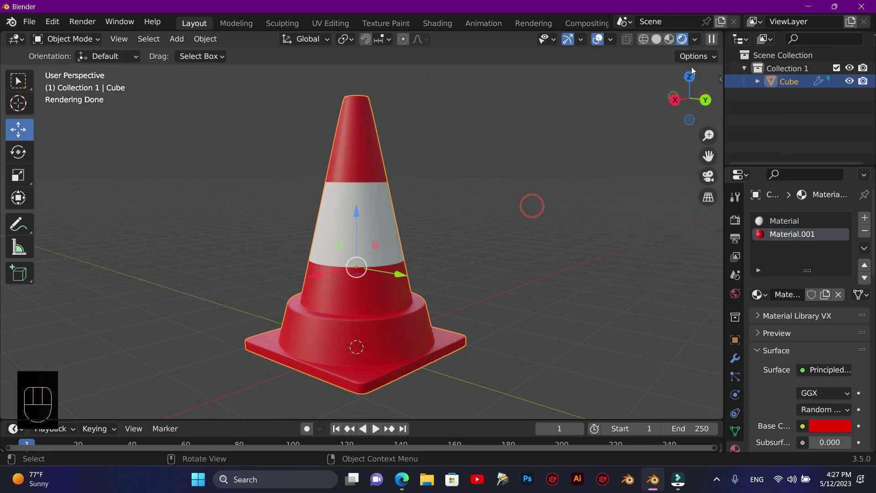
# Raise the Metallic value of the red material partway
pyautogui.moveTo(700, 98); pyautogui.dragTo(676, 100)
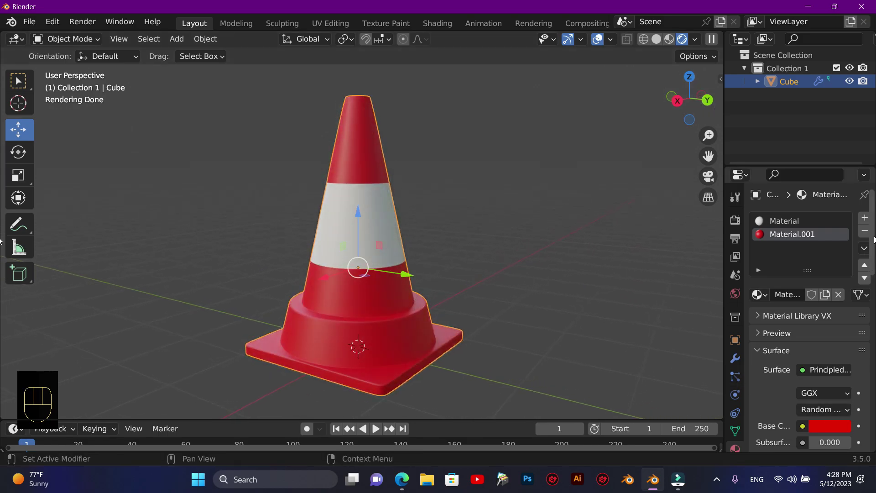
pyautogui.scroll(-10, 844, 330)
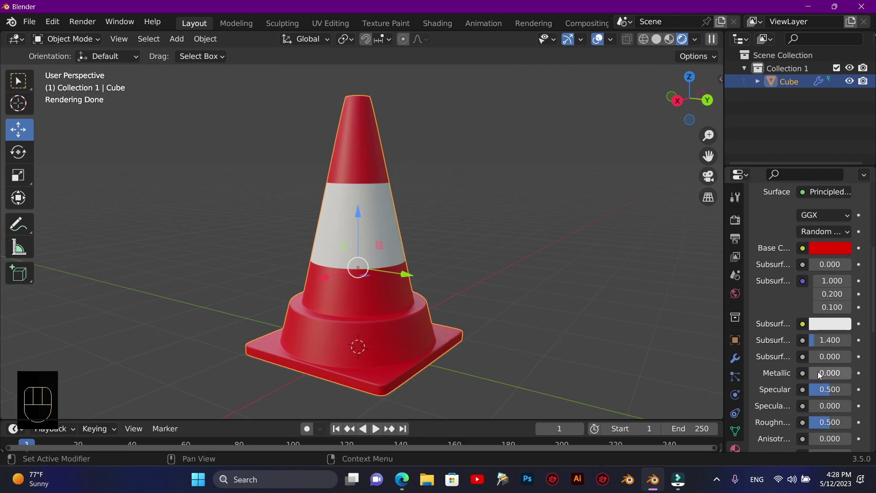
pyautogui.moveTo(845, 372); pyautogui.dragTo(875, 372)
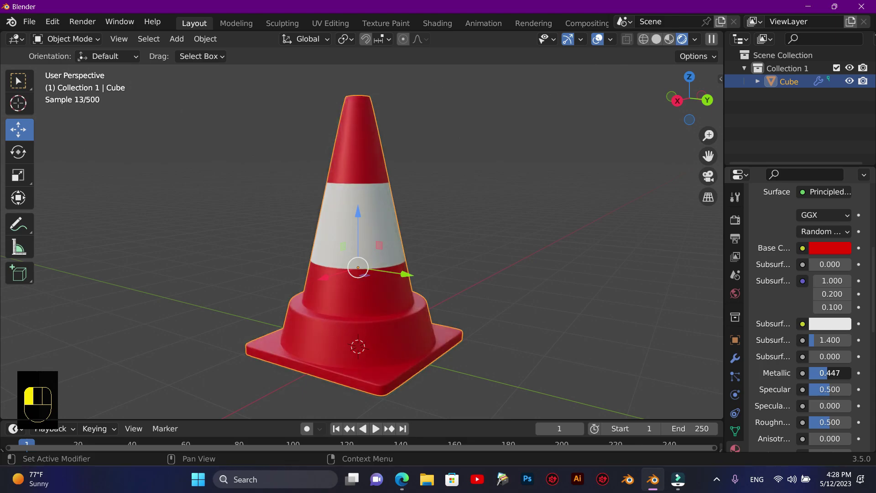
pyautogui.moveTo(829, 373); pyautogui.dragTo(816, 372)
# Set the white material's Metallic value to about 0.394 and deselect the cone
pyautogui.moveTo(873, 285); pyautogui.dragTo(872, 228)
pyautogui.click(793, 212)
pyautogui.scroll(-10, 816, 274)
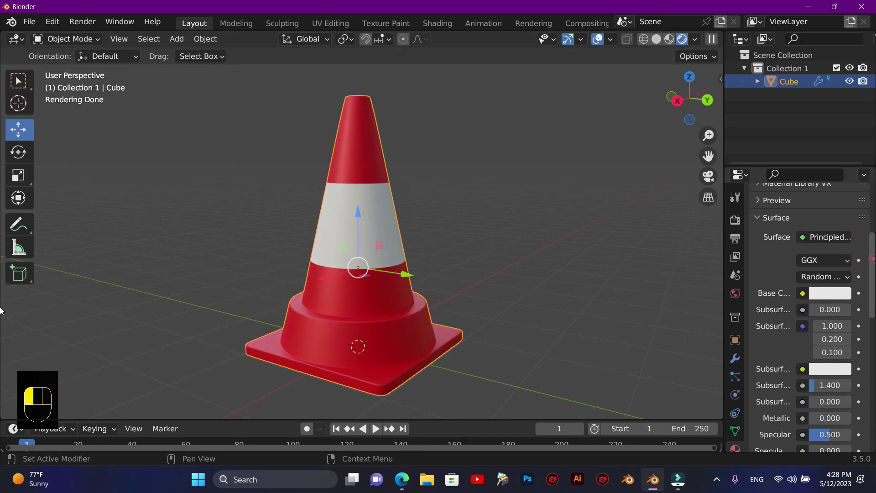
pyautogui.moveTo(827, 305); pyautogui.dragTo(846, 305)
pyautogui.click(628, 247)
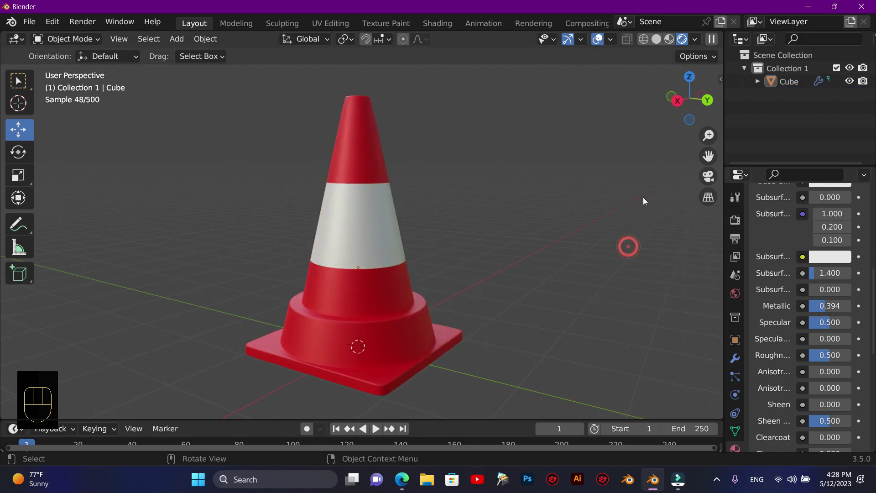
# View the scene of several cones through the camera and add a Text object
pyautogui.moveTo(682, 104); pyautogui.dragTo(610, 162)
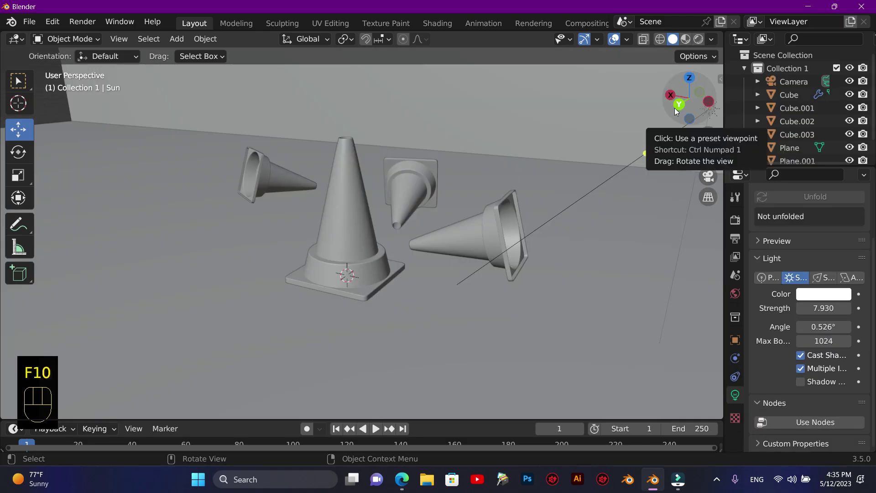
pyautogui.click(708, 176)
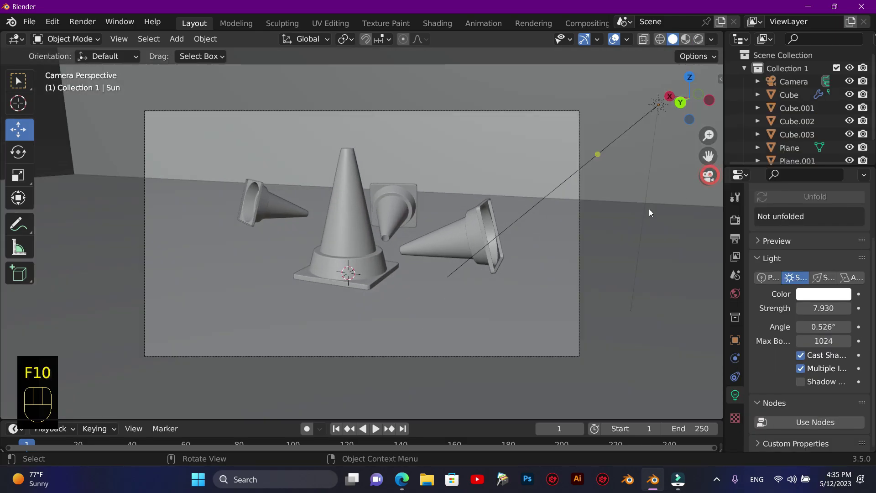
pyautogui.hotkey('shift', 'a')
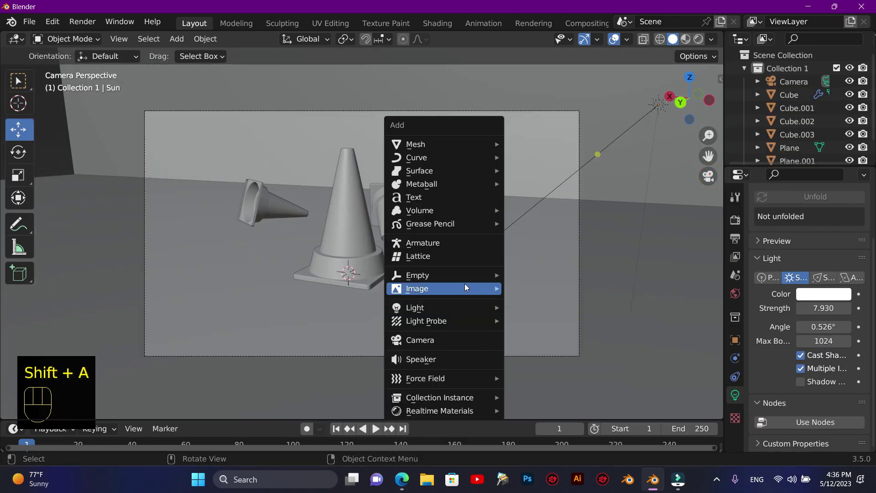
pyautogui.moveTo(456, 270)
pyautogui.click(436, 198)
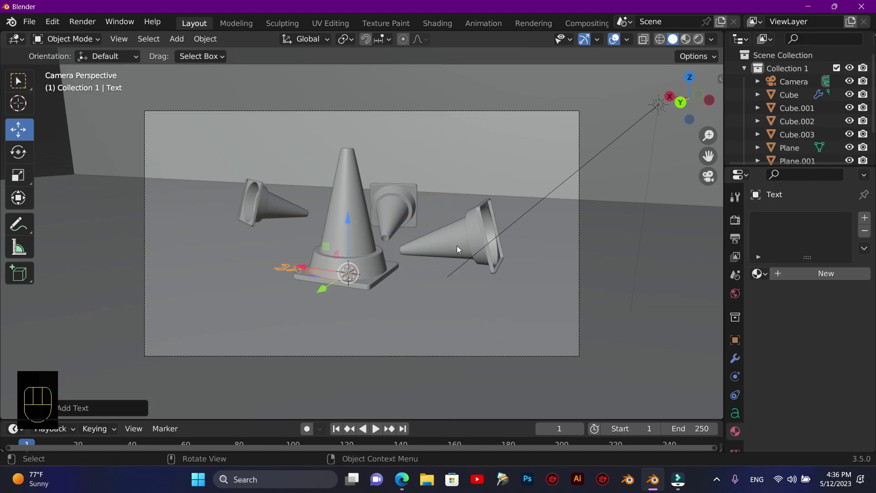
# Replace the default content of the new text object with "DAMON ACADEMY"
pyautogui.press('BackSpace')
pyautogui.press('Tab')
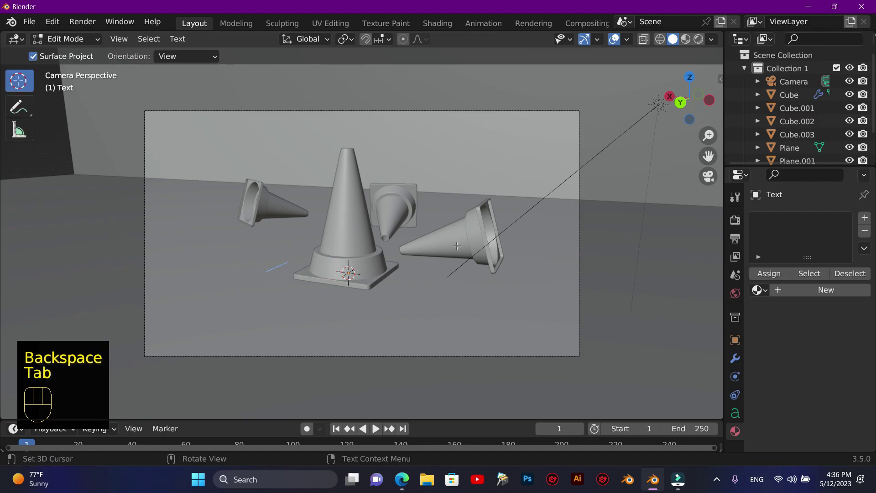
pyautogui.press('BackSpace')
pyautogui.press('BackSpace')
pyautogui.press('BackSpace')
pyautogui.press('BackSpace')
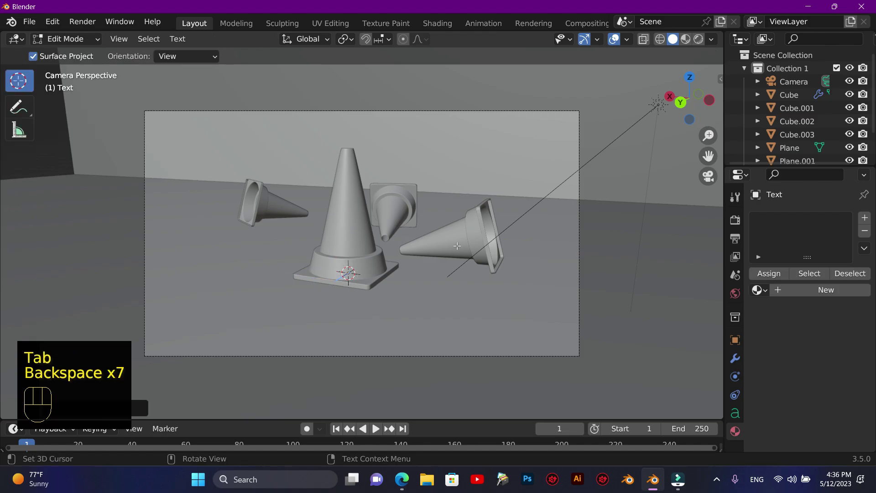
pyautogui.write('DA')
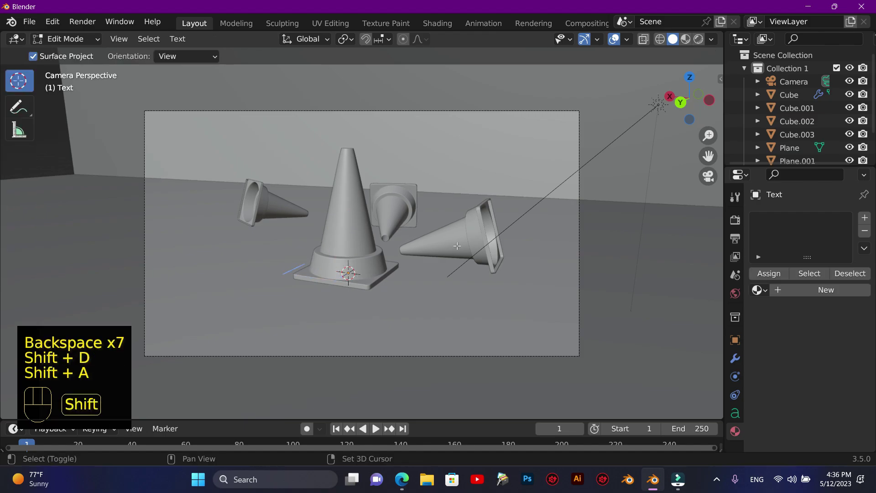
pyautogui.write('MON')
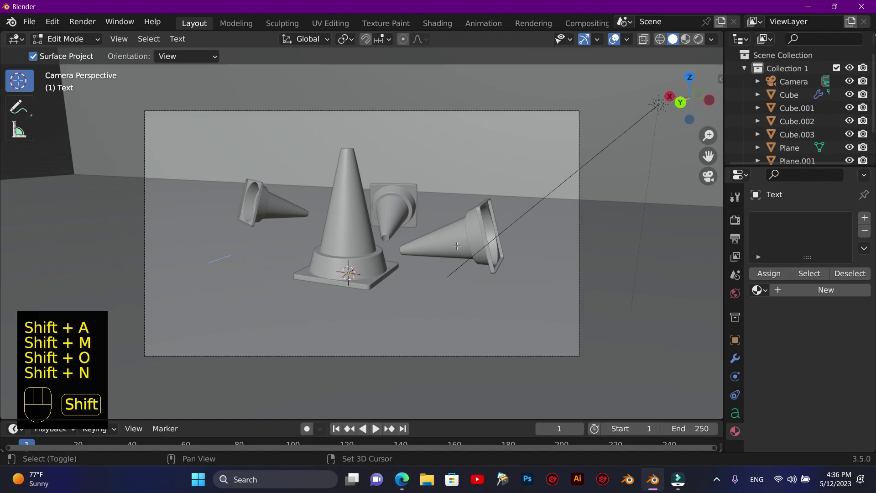
pyautogui.write(' ACADE')
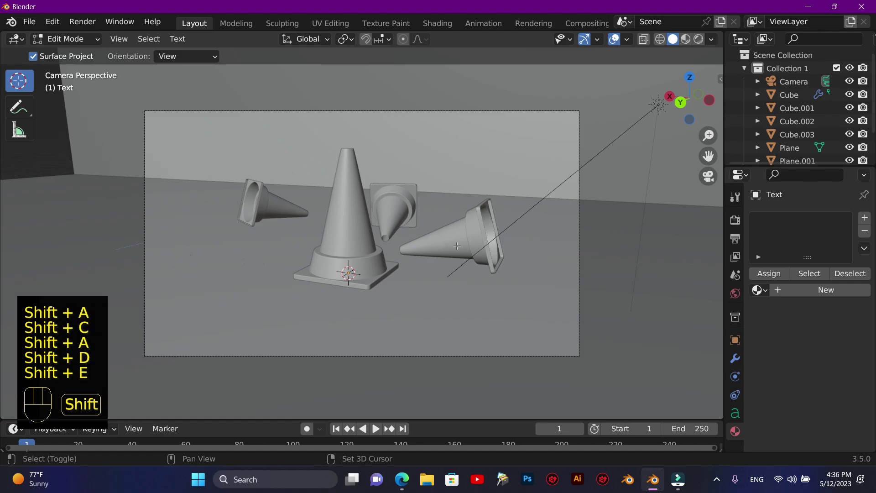
pyautogui.write('MY')
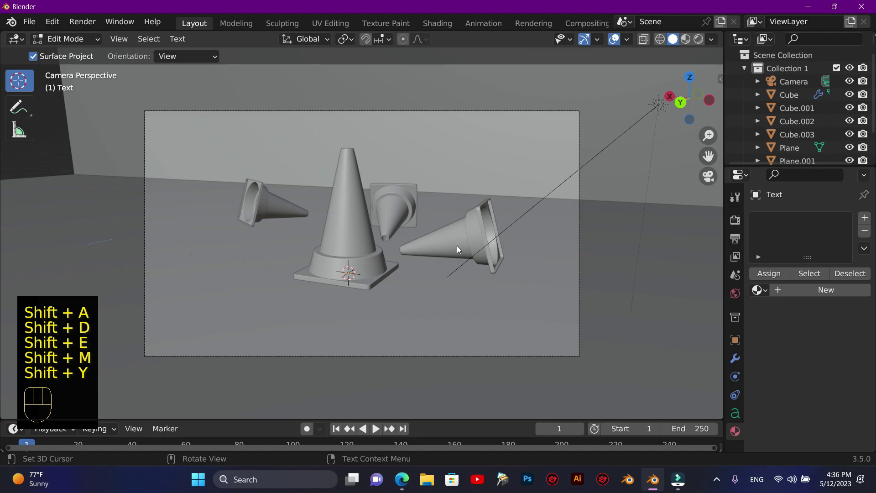
pyautogui.press('Tab')
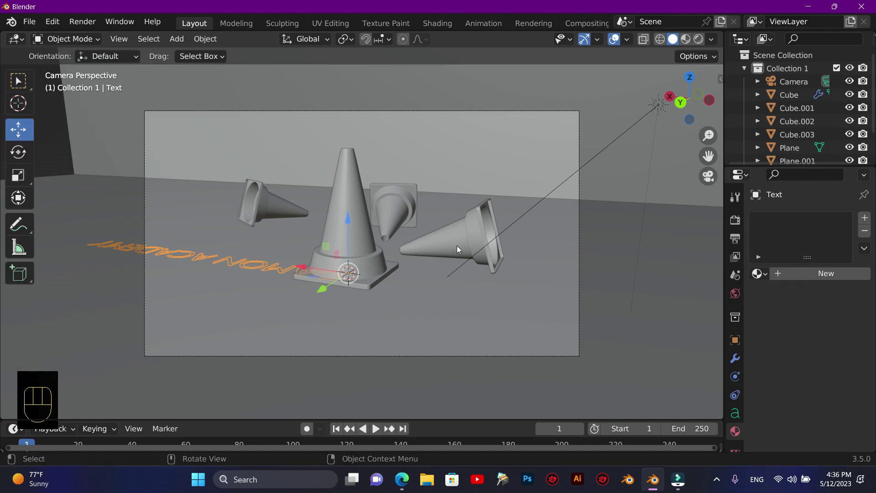
# Rotate the text 90° about the global X axis and -155° about Z so it reads upright towards the camera
pyautogui.write('rx')
pyautogui.write('90')
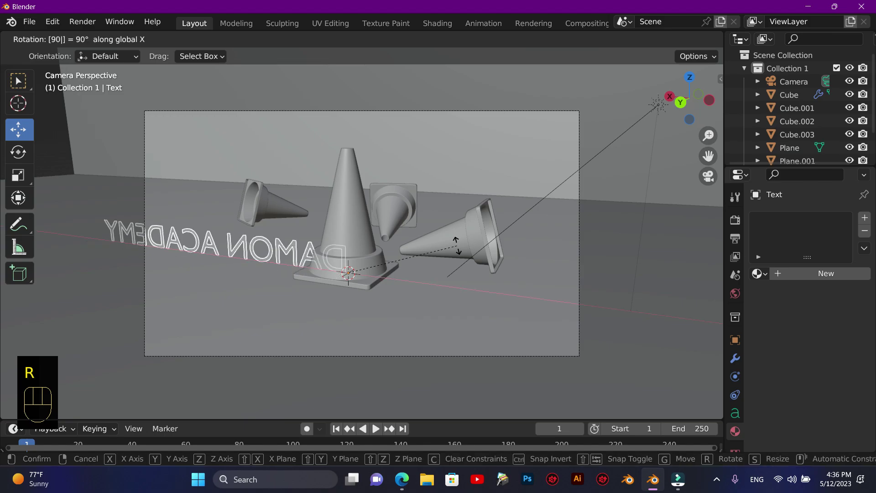
pyautogui.press('Return')
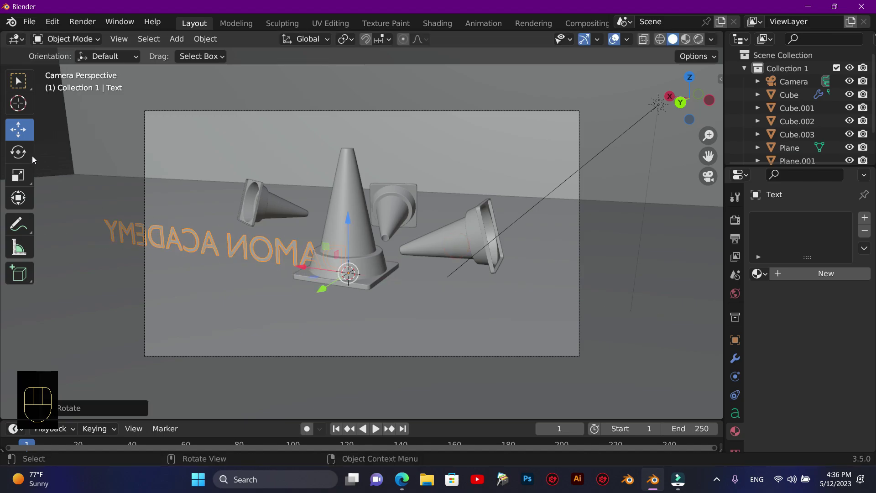
pyautogui.click(18, 152)
pyautogui.moveTo(387, 283); pyautogui.dragTo(261, 247)
pyautogui.click(83, 407)
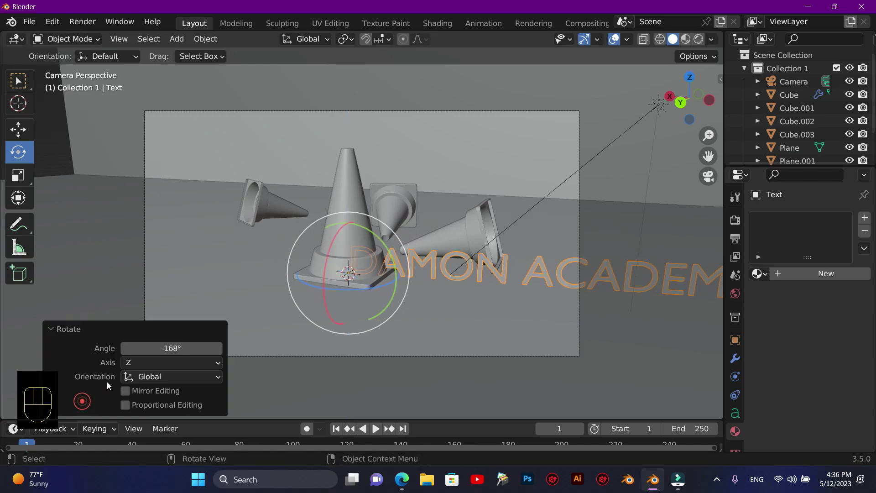
pyautogui.moveTo(152, 351)
pyautogui.mouseDown()
pyautogui.moveTo(180, 351)
pyautogui.moveTo(154, 355)
pyautogui.mouseUp()
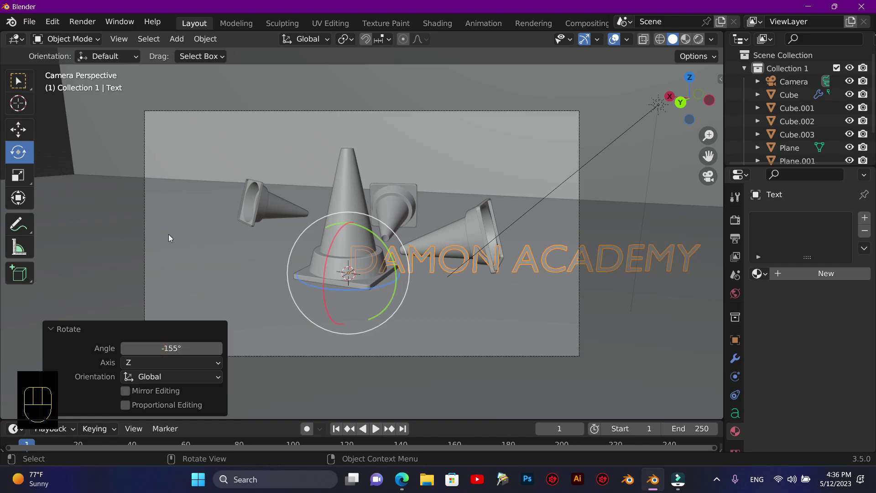
# Move the text in front of the upright cone, about 1.96 m along global X and 0.68 m along Y
pyautogui.click(19, 130)
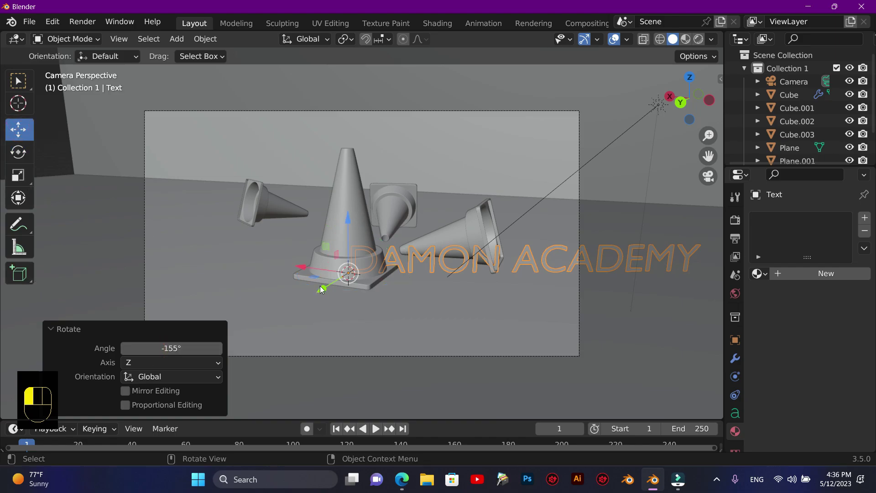
pyautogui.moveTo(322, 289); pyautogui.dragTo(188, 297)
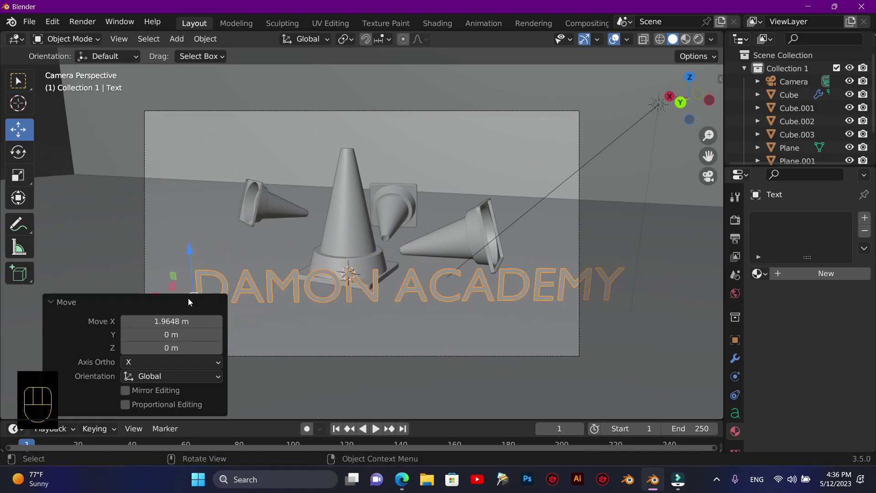
pyautogui.click(322, 249)
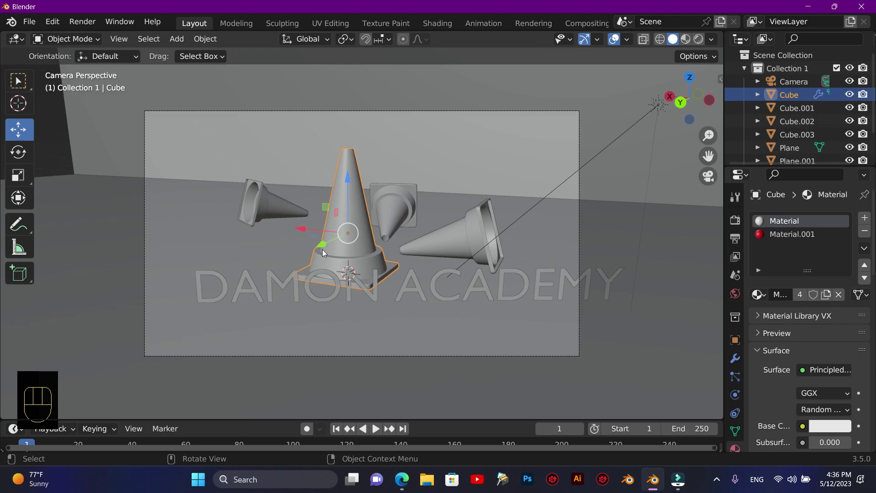
pyautogui.click(253, 283)
pyautogui.moveTo(159, 319); pyautogui.dragTo(168, 301)
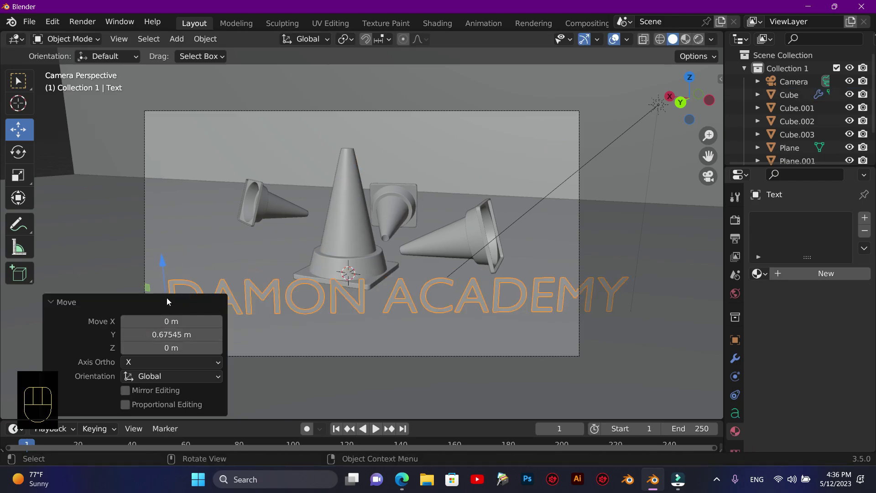
pyautogui.click(282, 297)
# Switch the transform orientation to Local and move the text about -0.41 m along its X axis
pyautogui.click(305, 39)
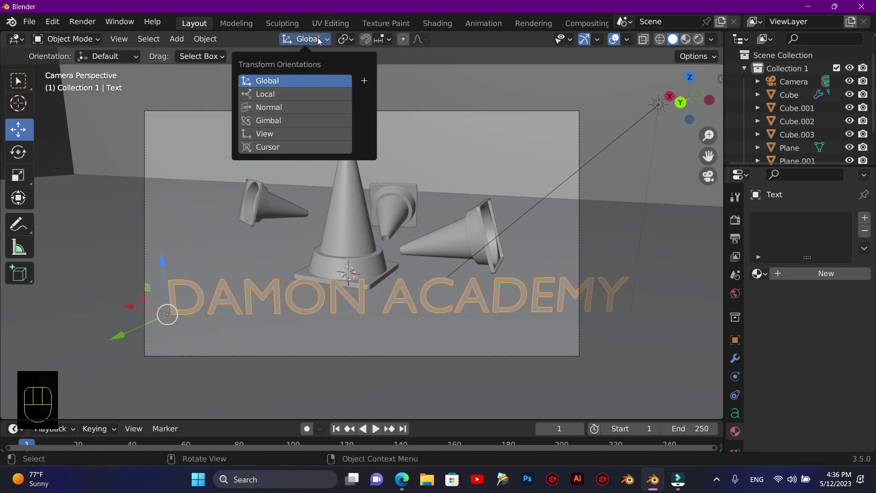
pyautogui.click(301, 94)
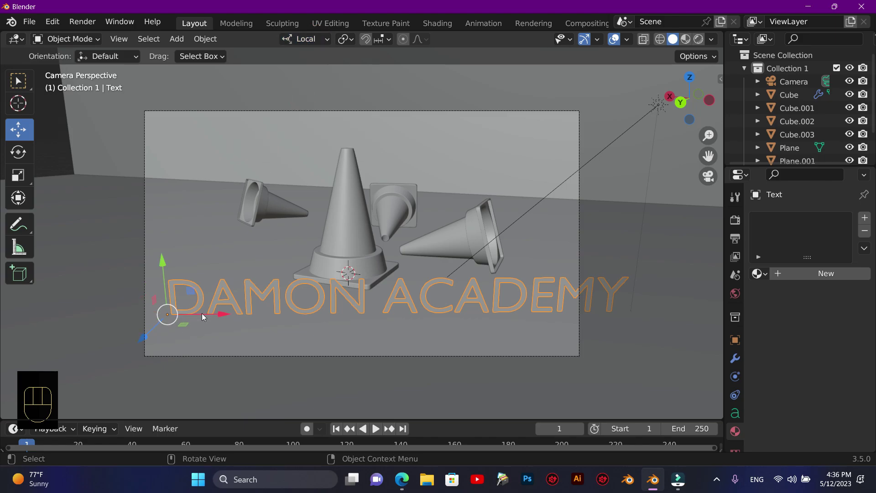
pyautogui.moveTo(204, 317); pyautogui.dragTo(179, 316)
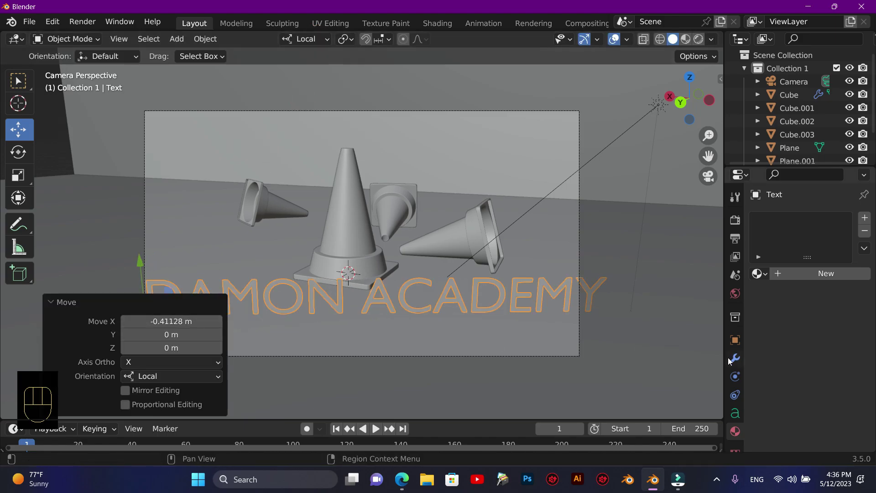
# Set both the preview and render resolution of the text to 64
pyautogui.click(735, 413)
pyautogui.moveTo(823, 258); pyautogui.dragTo(866, 273)
pyautogui.scroll(-5, 771, 258)
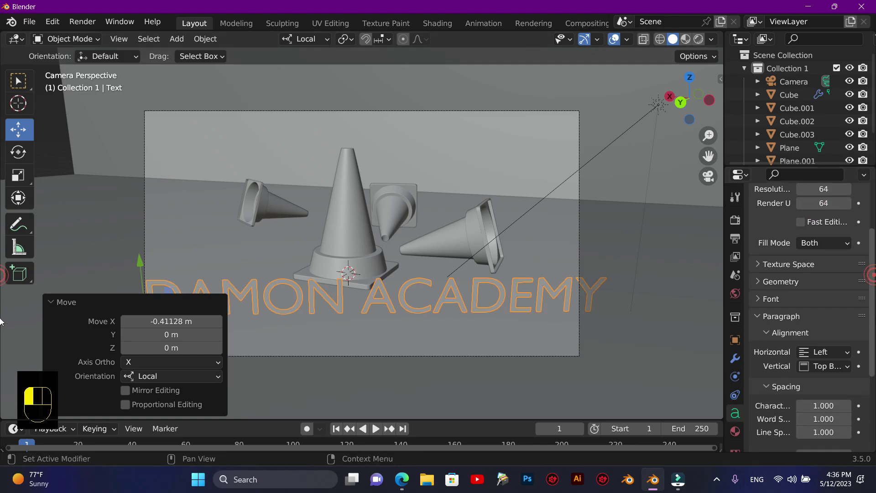
# Load a heavy sans-serif font file as the text's regular font
pyautogui.click(757, 288)
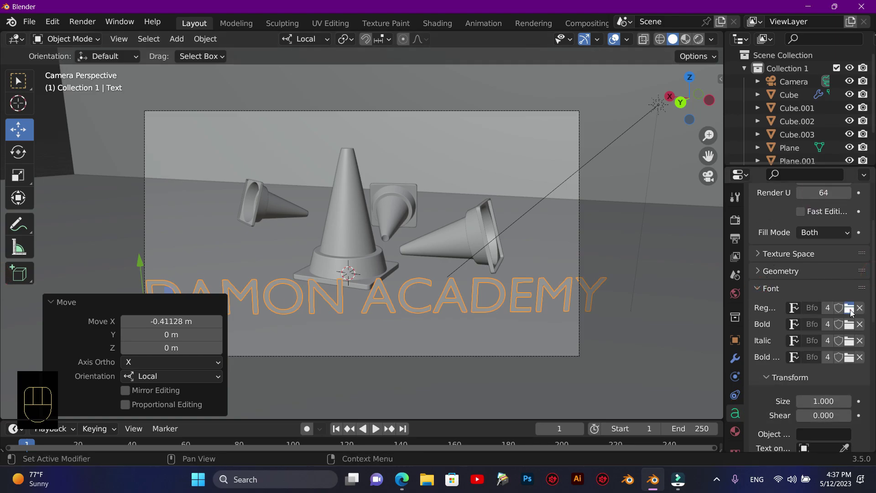
pyautogui.click(848, 307)
pyautogui.doubleClick(419, 249)
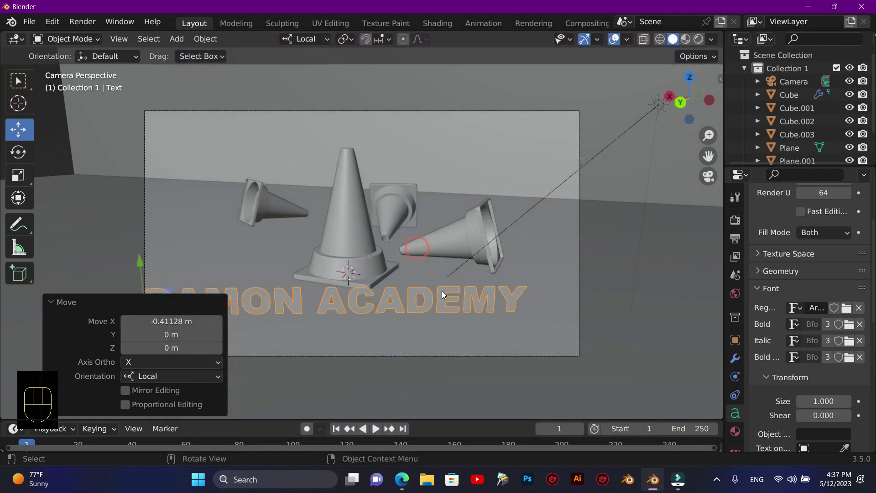
# Move the text about 0.63 m along its local X axis and 0.53 m along local Z
pyautogui.click(256, 300)
pyautogui.click(175, 308)
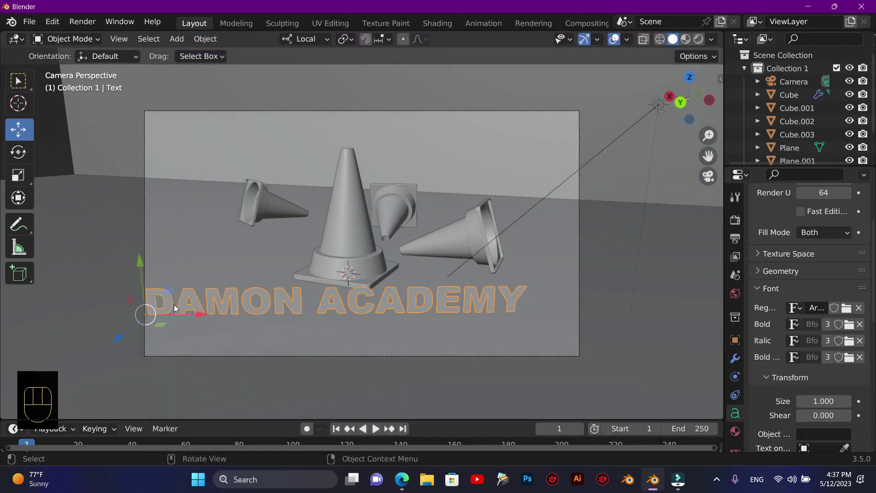
pyautogui.moveTo(160, 318); pyautogui.dragTo(305, 318)
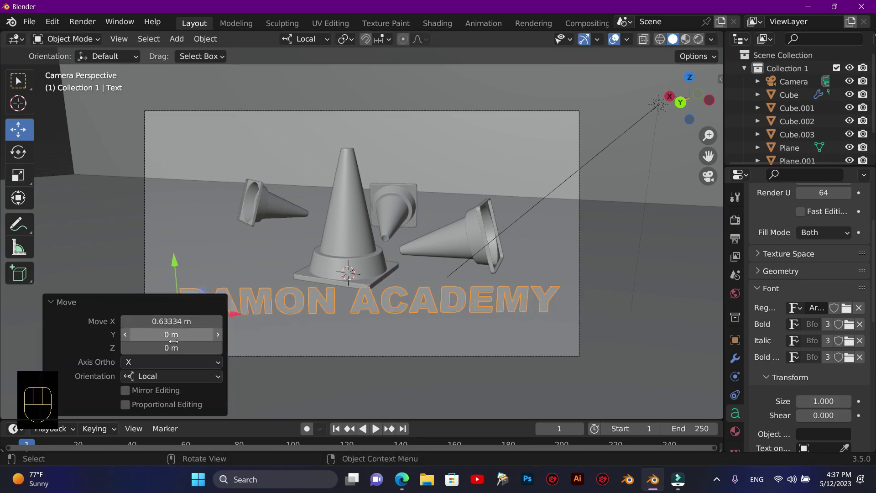
pyautogui.click(307, 310)
pyautogui.click(208, 311)
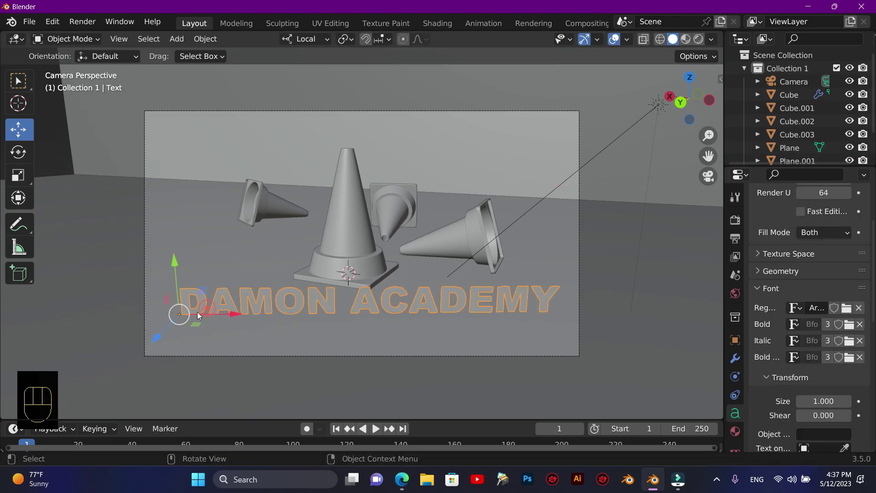
pyautogui.moveTo(167, 333); pyautogui.dragTo(154, 345)
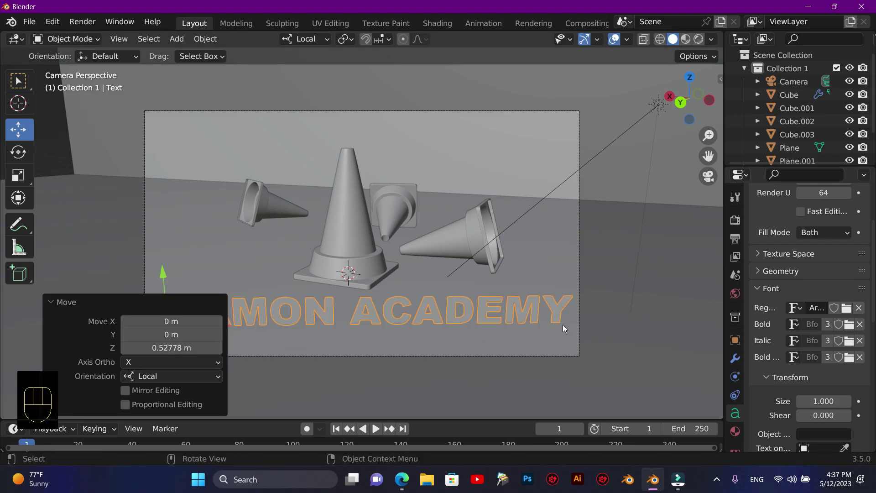
# Scale the text to about 0.873 and centre it in the camera frame by moving it about 0.44 m along local X
pyautogui.press('s')
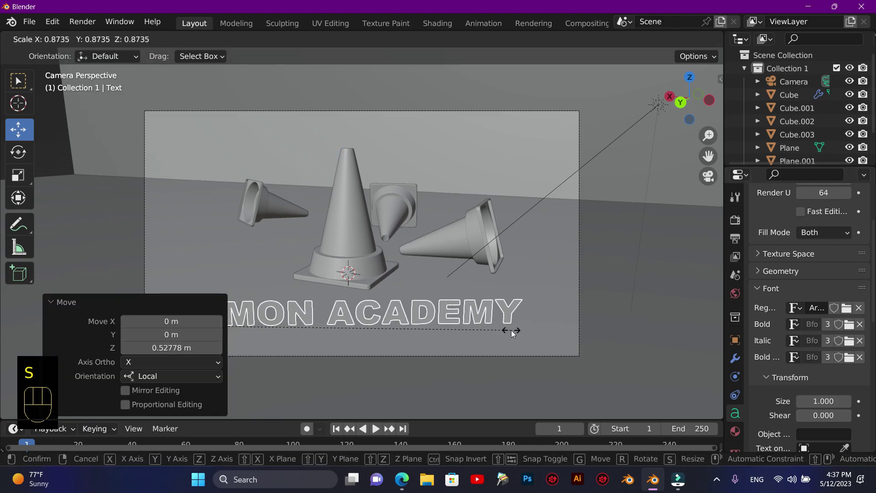
pyautogui.click(511, 330)
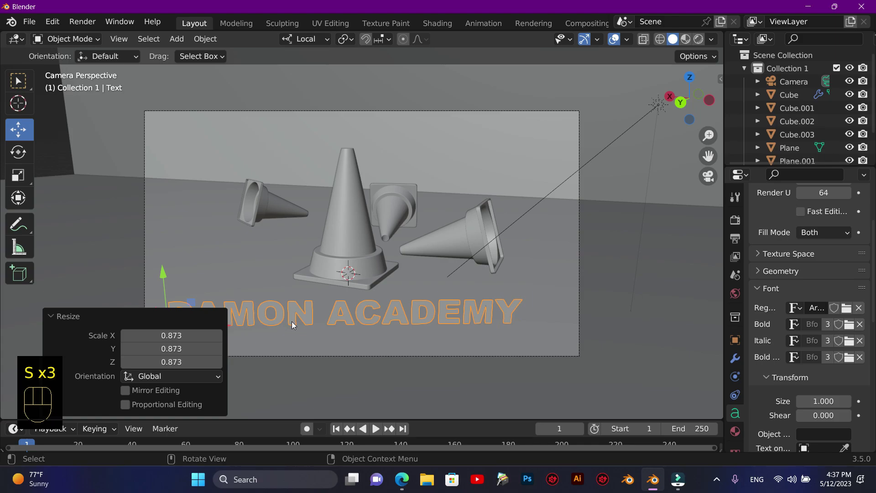
pyautogui.press('g')
pyautogui.press('x')
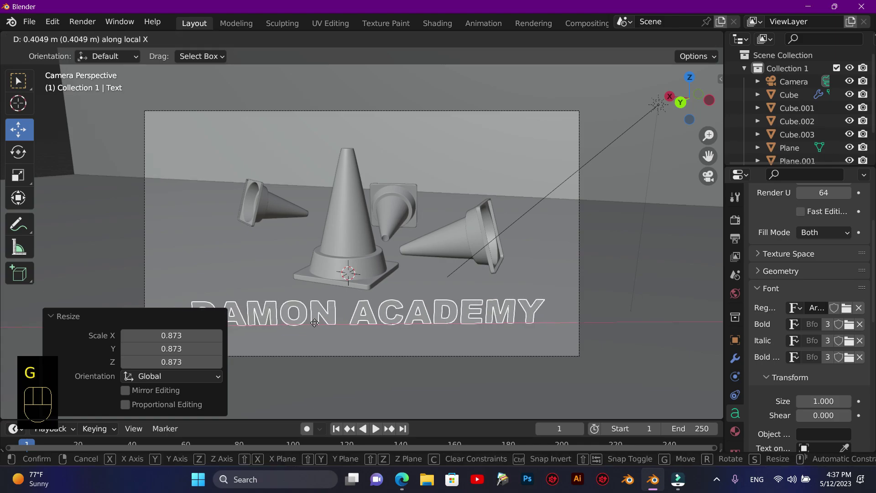
pyautogui.click(316, 321)
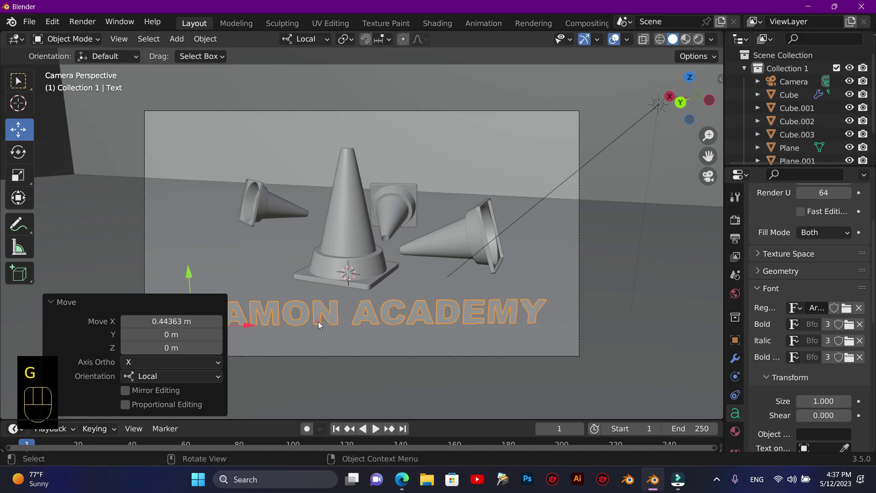
# Extrude the text geometry by 0.28 m
pyautogui.click(763, 273)
pyautogui.moveTo(817, 304); pyautogui.dragTo(837, 304)
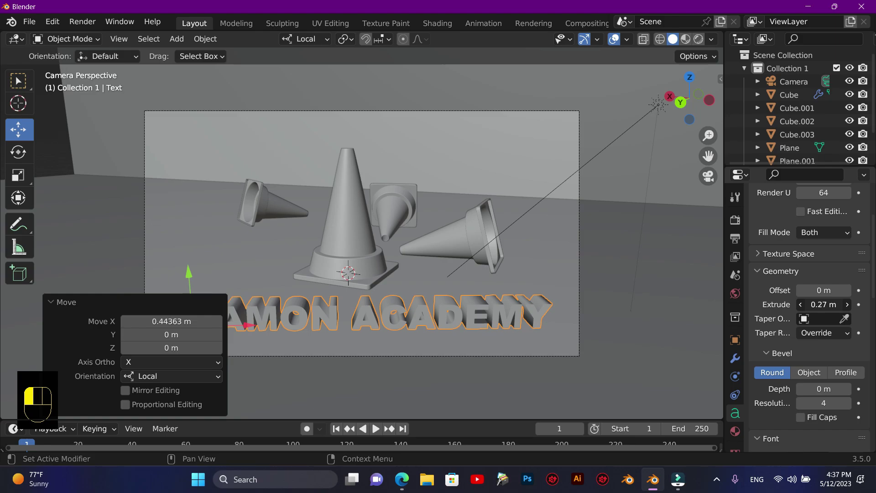
pyautogui.moveTo(837, 305); pyautogui.dragTo(846, 304)
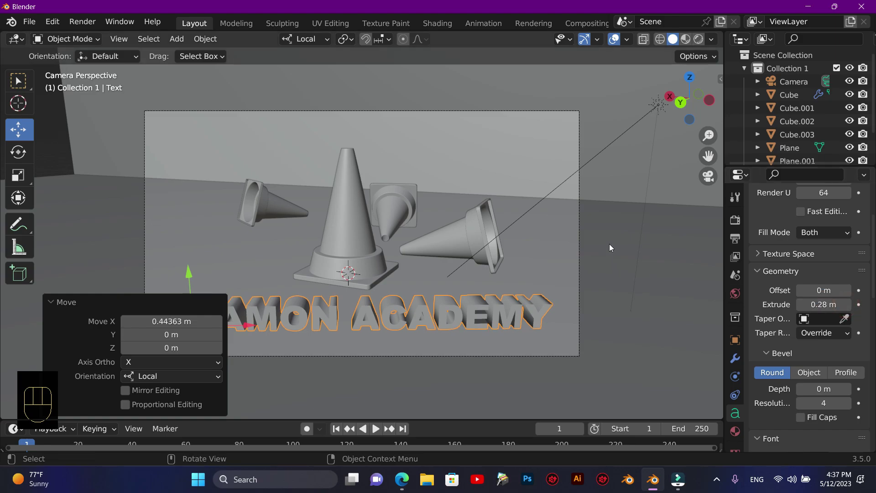
# Inspect the extruded text from another angle, return to the camera view and preview the scene in Rendered shading
pyautogui.moveTo(677, 82); pyautogui.dragTo(630, 189)
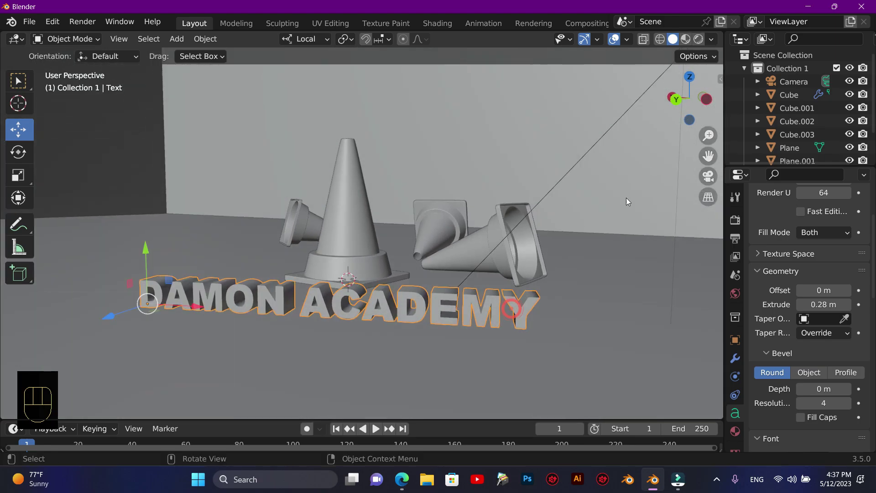
pyautogui.moveTo(688, 90)
pyautogui.mouseDown()
pyautogui.moveTo(675, 112)
pyautogui.moveTo(651, 104)
pyautogui.moveTo(721, 96)
pyautogui.moveTo(686, 101)
pyautogui.mouseUp()
pyautogui.click(707, 176)
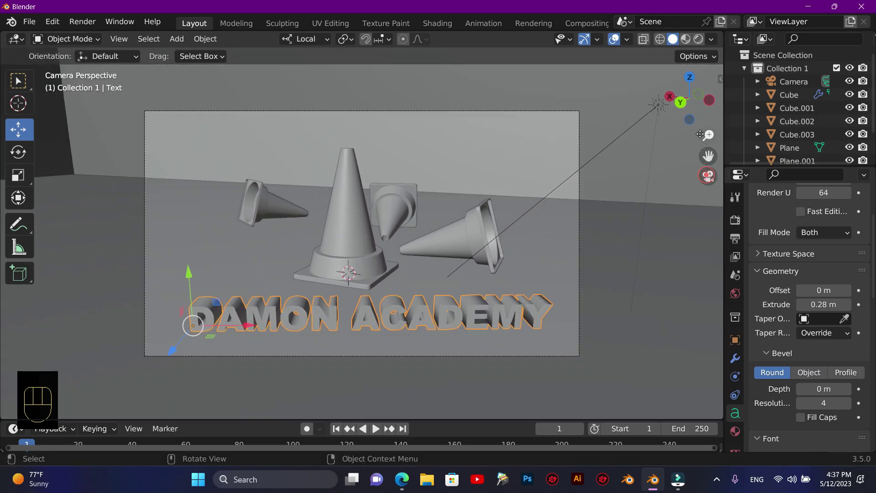
pyautogui.click(699, 39)
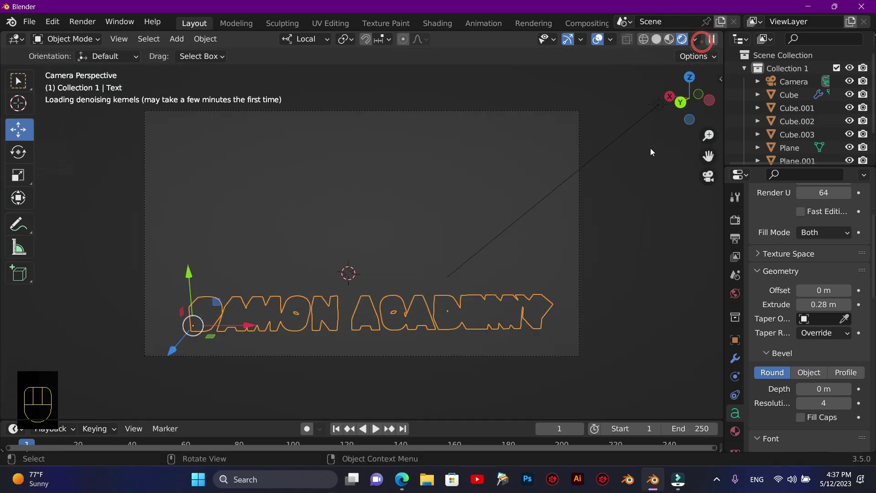
pyautogui.scroll(2, 606, 261)
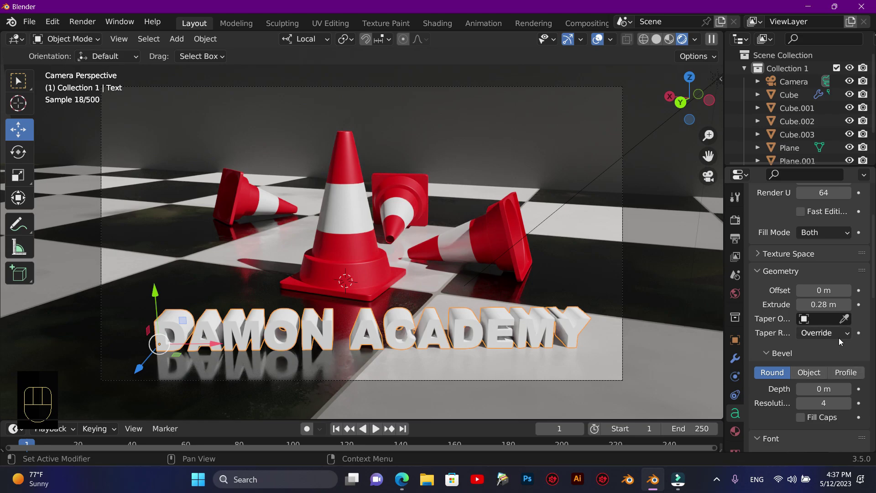
# Give the text a new material with a dark grey base colour of value 0.109 and a metallic value of 0.564
pyautogui.click(734, 431)
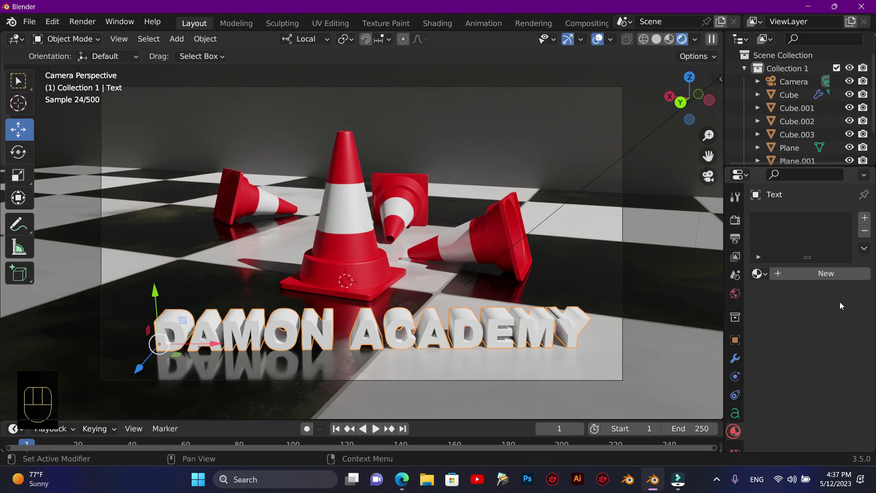
pyautogui.click(835, 275)
pyautogui.click(826, 405)
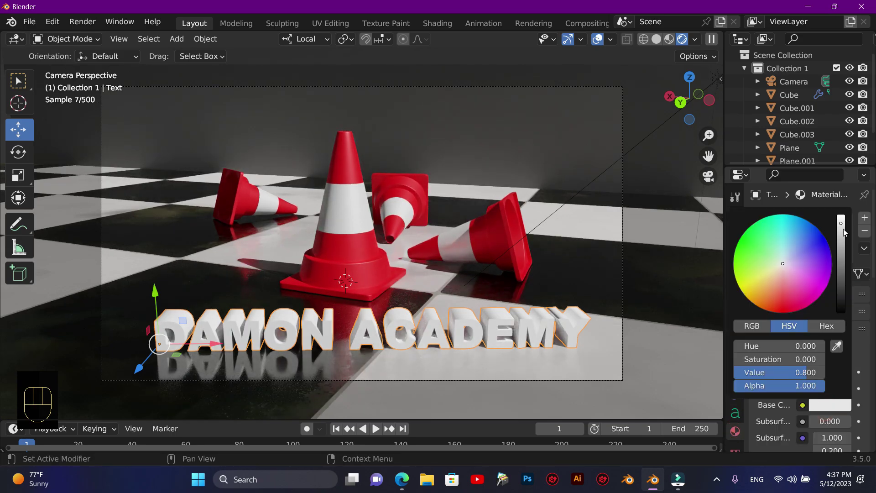
pyautogui.moveTo(843, 232); pyautogui.dragTo(840, 273)
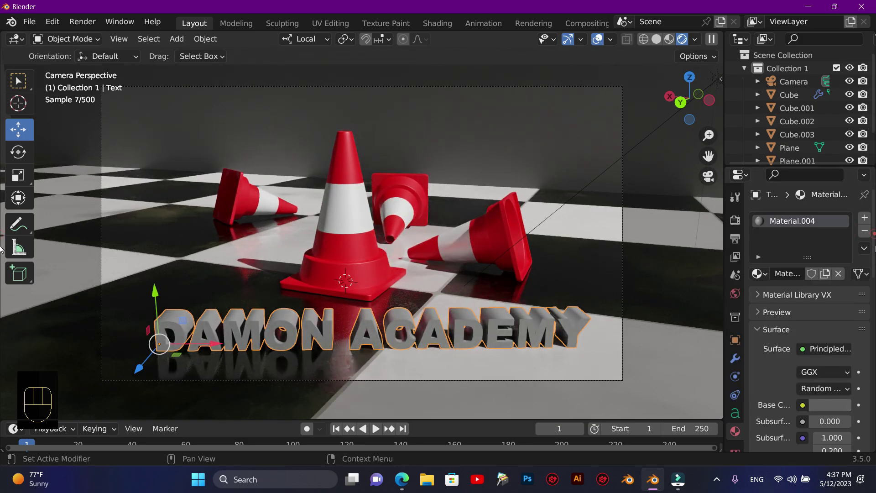
pyautogui.scroll(-10, 802, 319)
pyautogui.moveTo(823, 335); pyautogui.dragTo(841, 335)
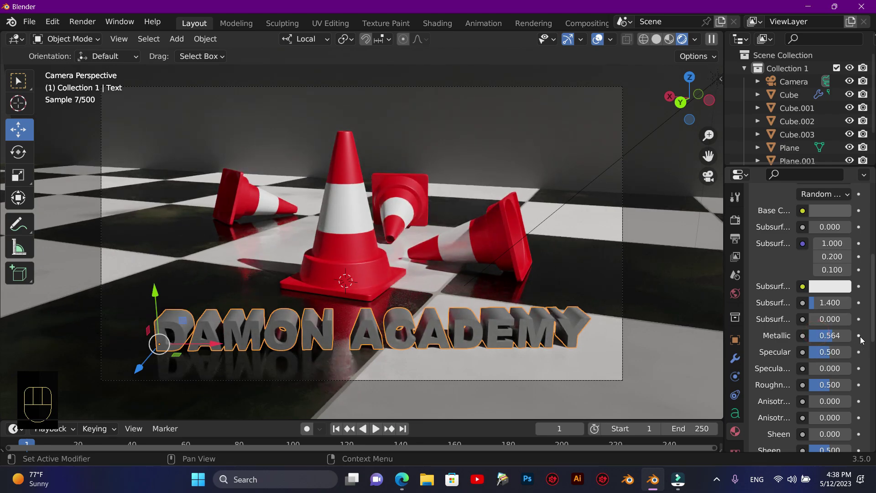
# Tint the text material's base colour dark muted red and raise its metallic value slightly
pyautogui.scroll(5, 872, 330)
pyautogui.click(837, 312)
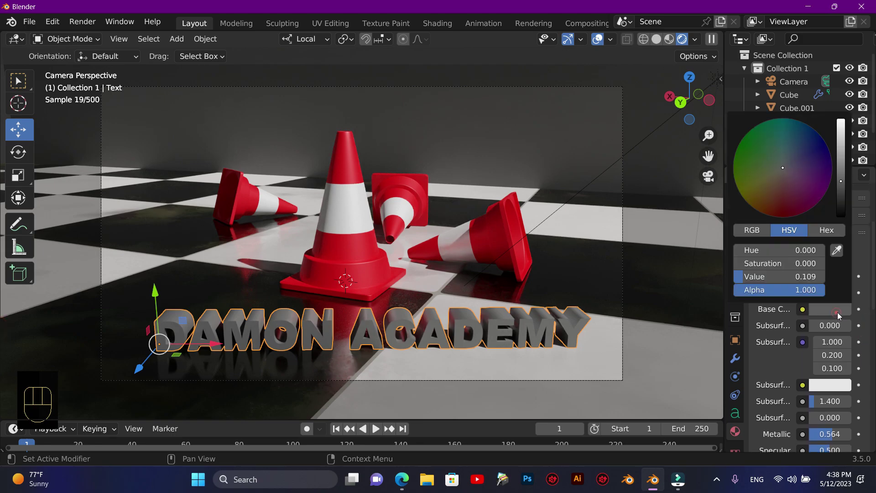
pyautogui.click(797, 144)
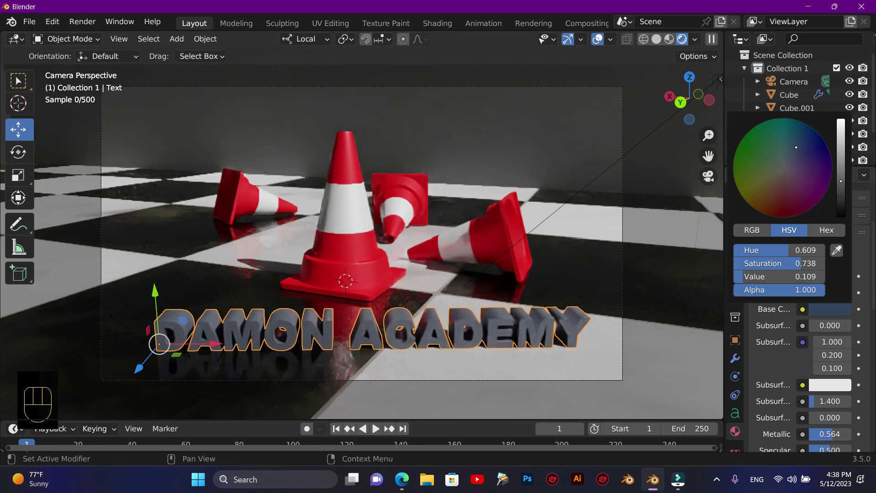
pyautogui.moveTo(797, 143)
pyautogui.mouseDown()
pyautogui.moveTo(793, 137)
pyautogui.moveTo(807, 162)
pyautogui.moveTo(781, 193)
pyautogui.mouseUp()
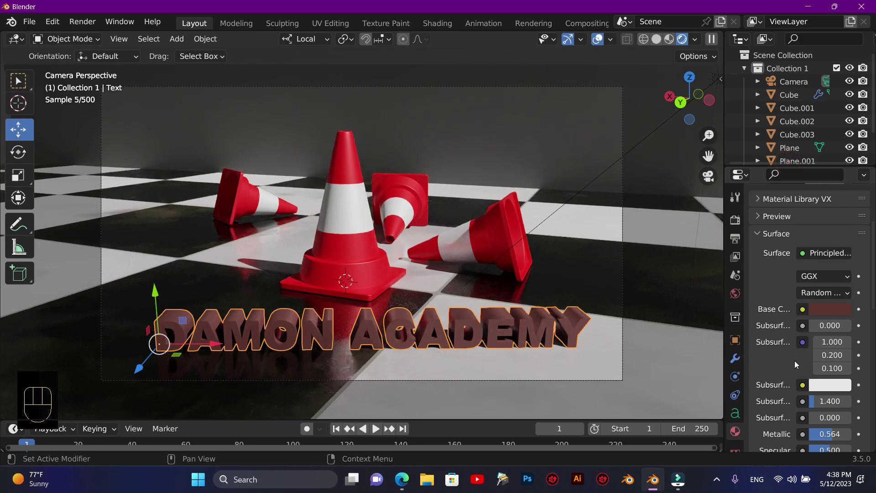
pyautogui.moveTo(828, 434); pyautogui.dragTo(837, 434)
# Deselect the text, inspect the scene from another angle, return to the camera view and select the background wall plane
pyautogui.click(629, 280)
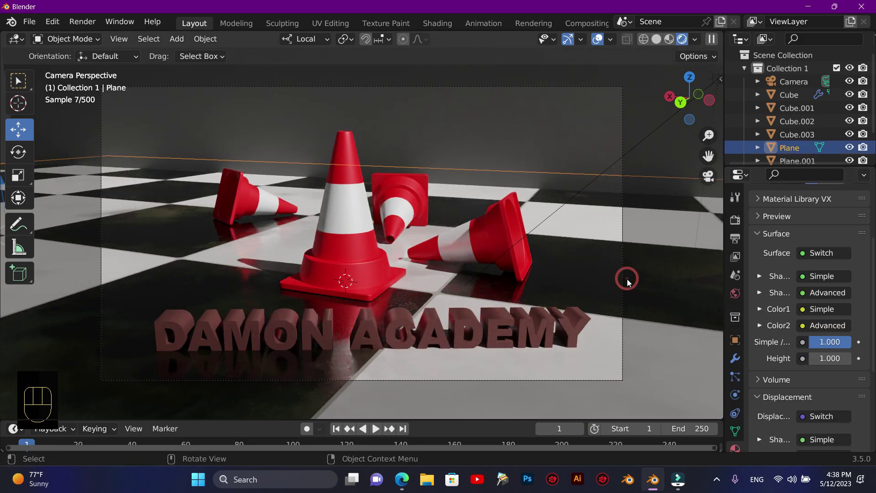
pyautogui.moveTo(683, 109); pyautogui.dragTo(681, 98)
pyautogui.moveTo(684, 67); pyautogui.dragTo(666, 76)
pyautogui.click(708, 176)
pyautogui.click(48, 143)
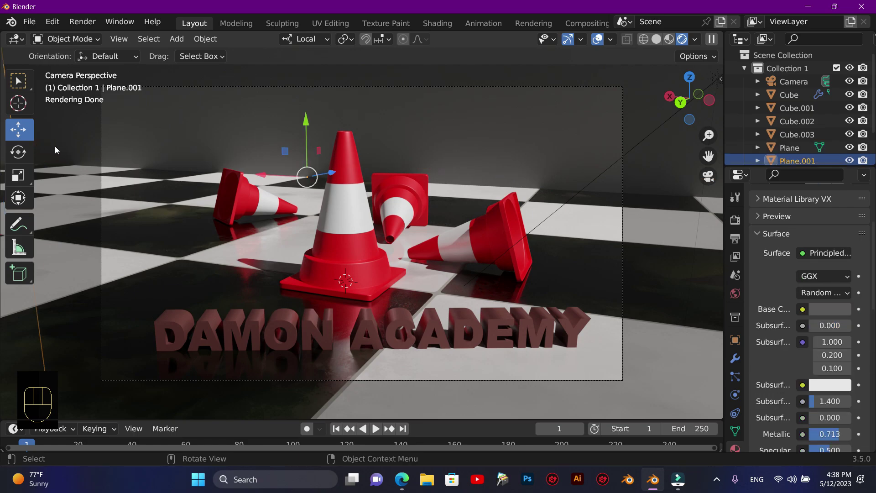